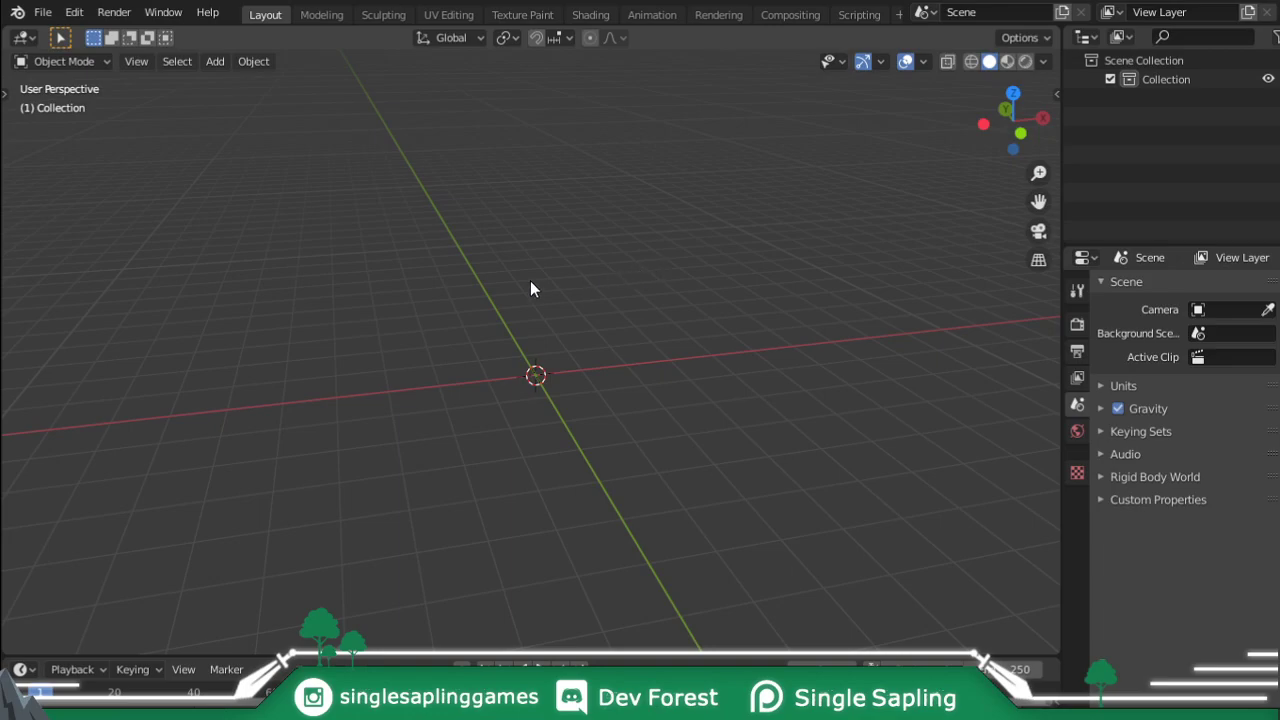
Add a cylinder at the scene origin and set its vertex count to 8.
key(shift+a)
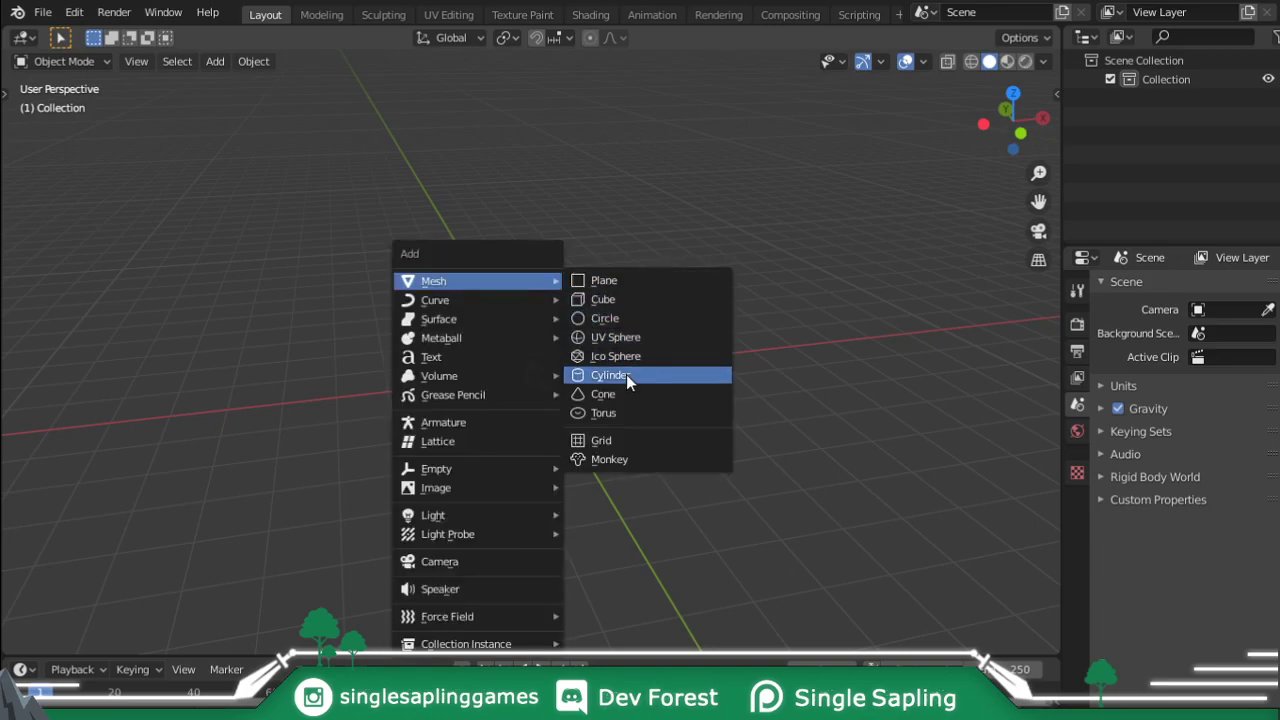
click(626, 374)
click(46, 640)
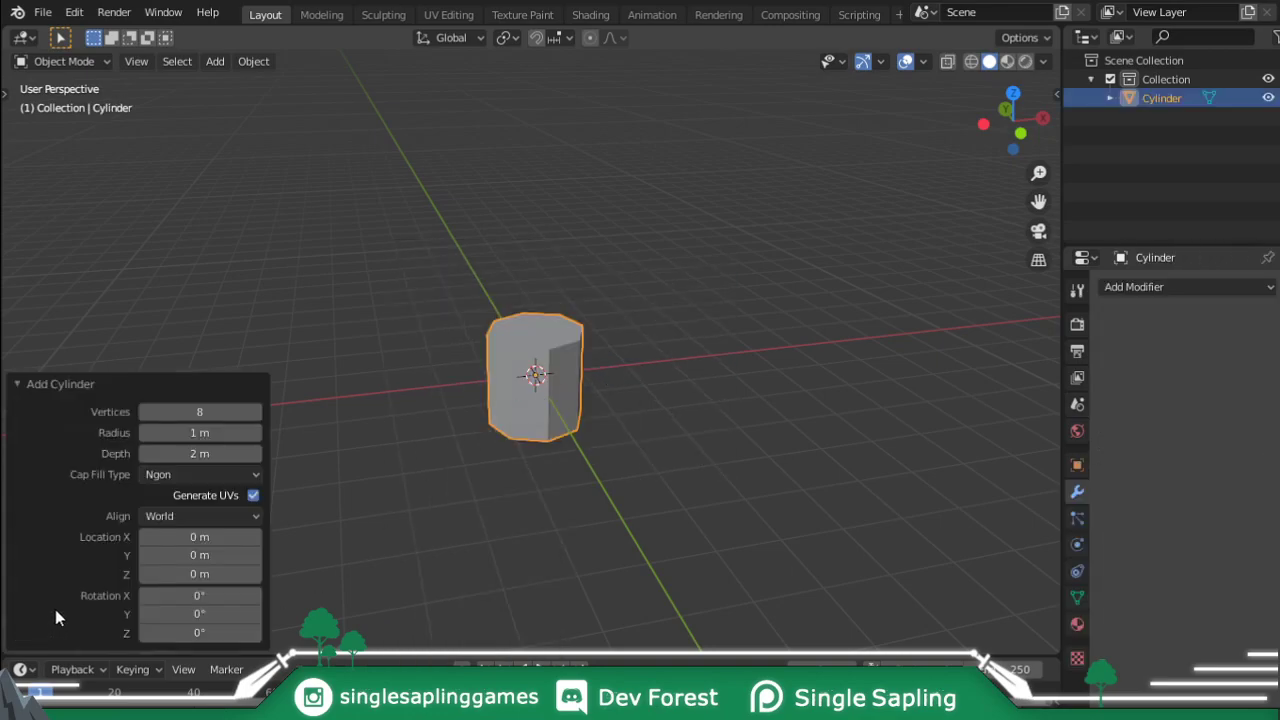
click(199, 412)
text(89)
key(Return)
drag(240, 412, 170, 410)
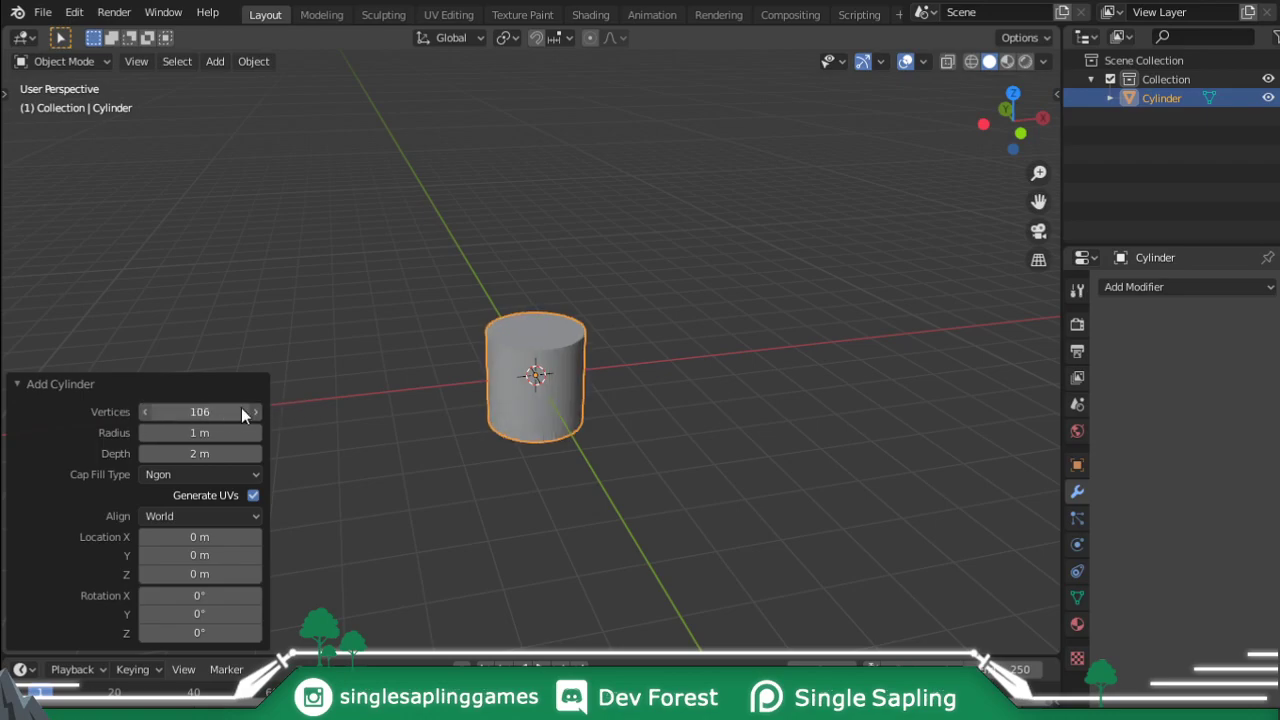
click(170, 411)
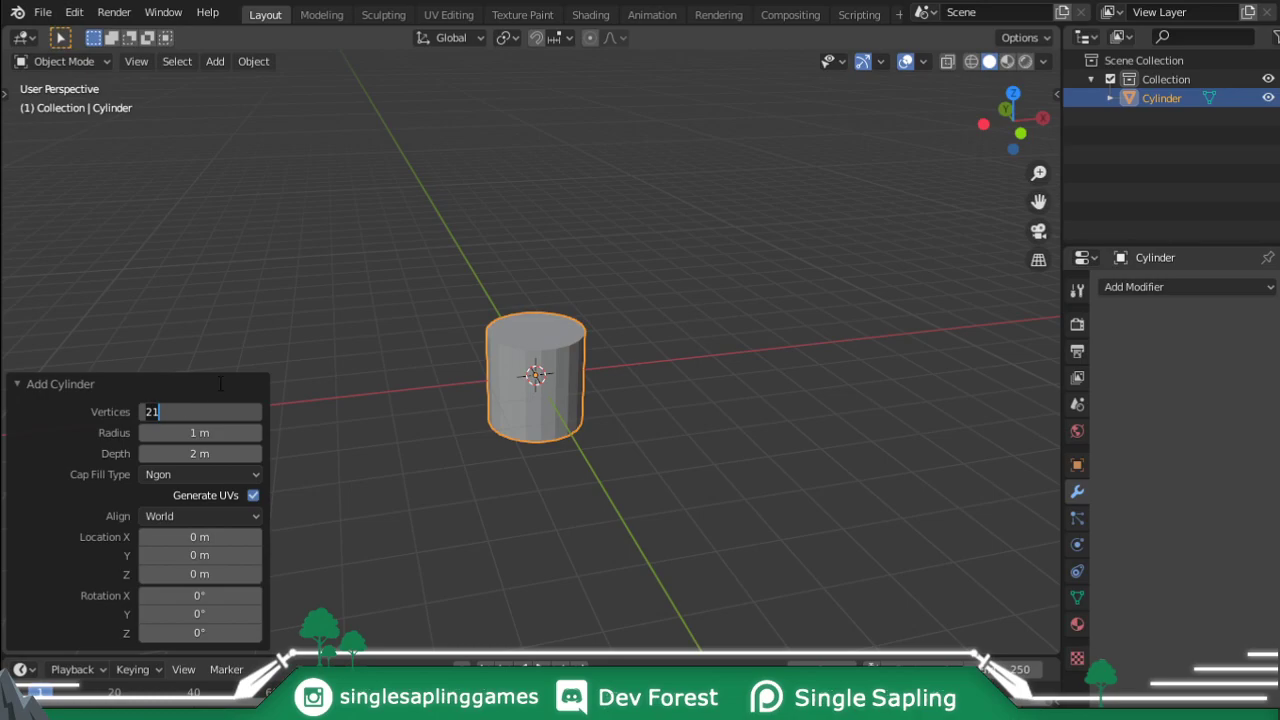
text(8)
key(Return)
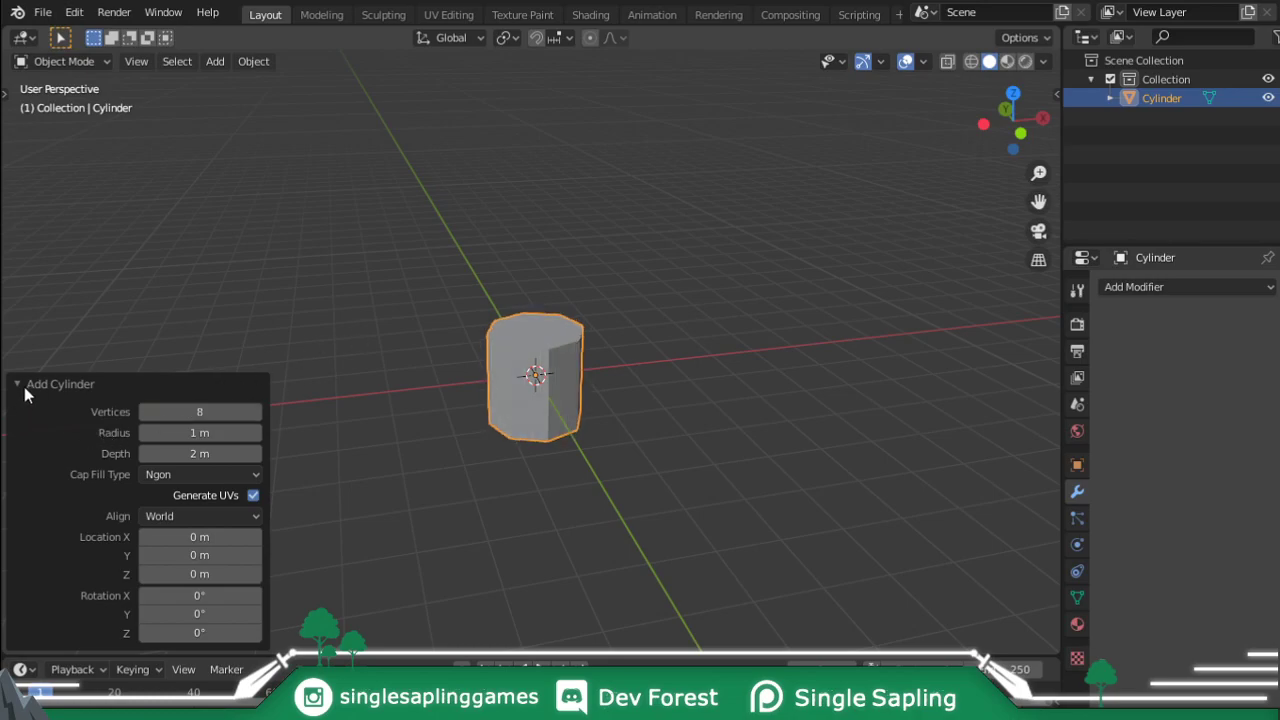
click(24, 389)
middle_drag(499, 321, 634, 302)
In front orthographic view, scale the cylinder thinner while keeping its height.
key(Tab)
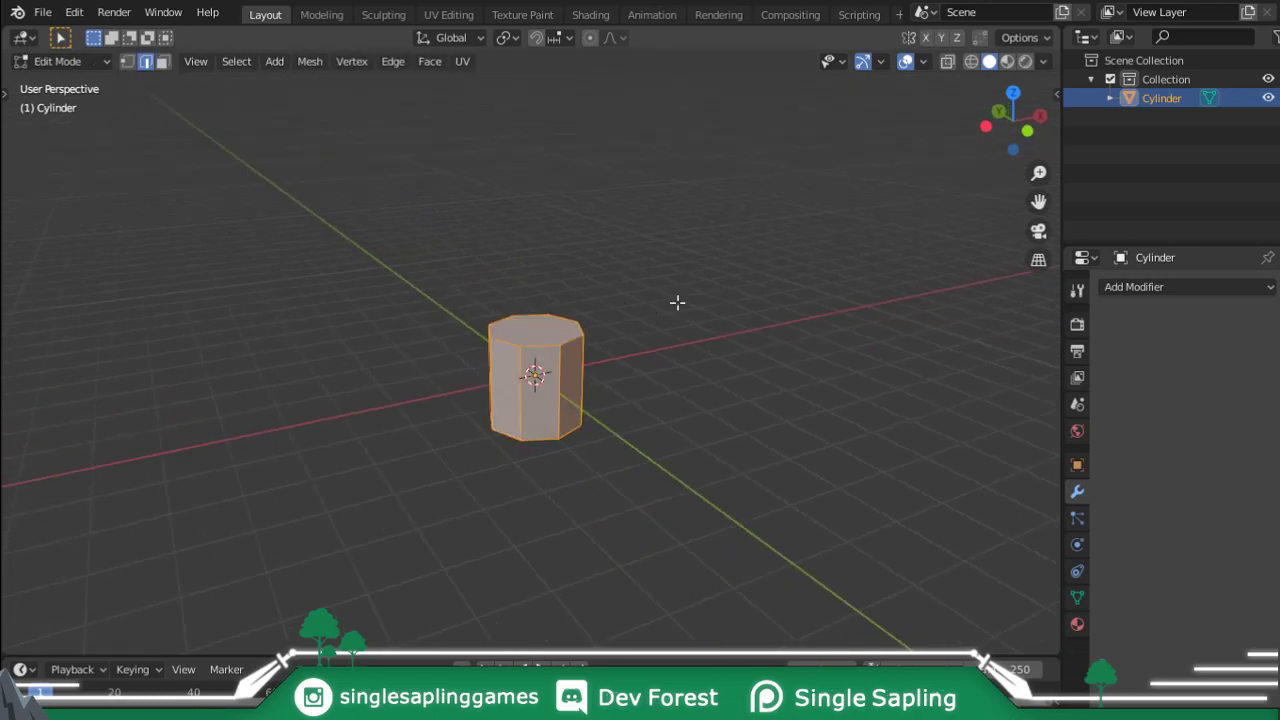
key(KP_1)
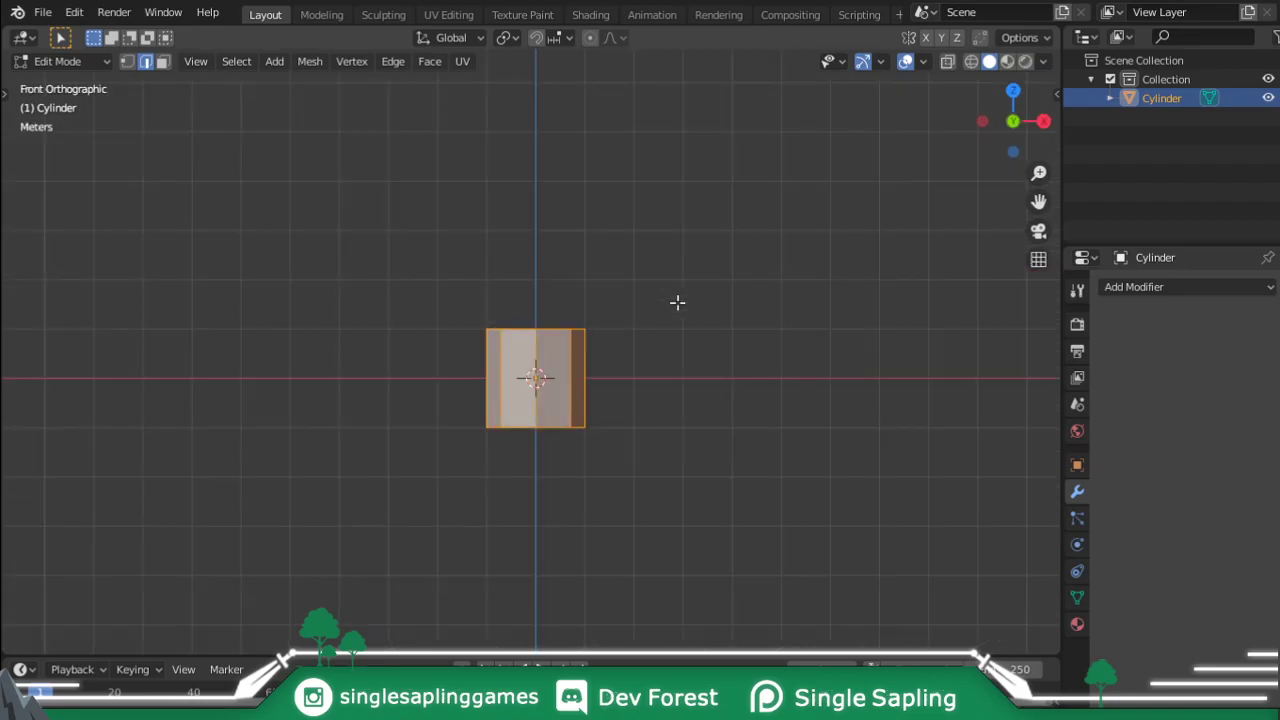
scroll(679, 301, up, 1)
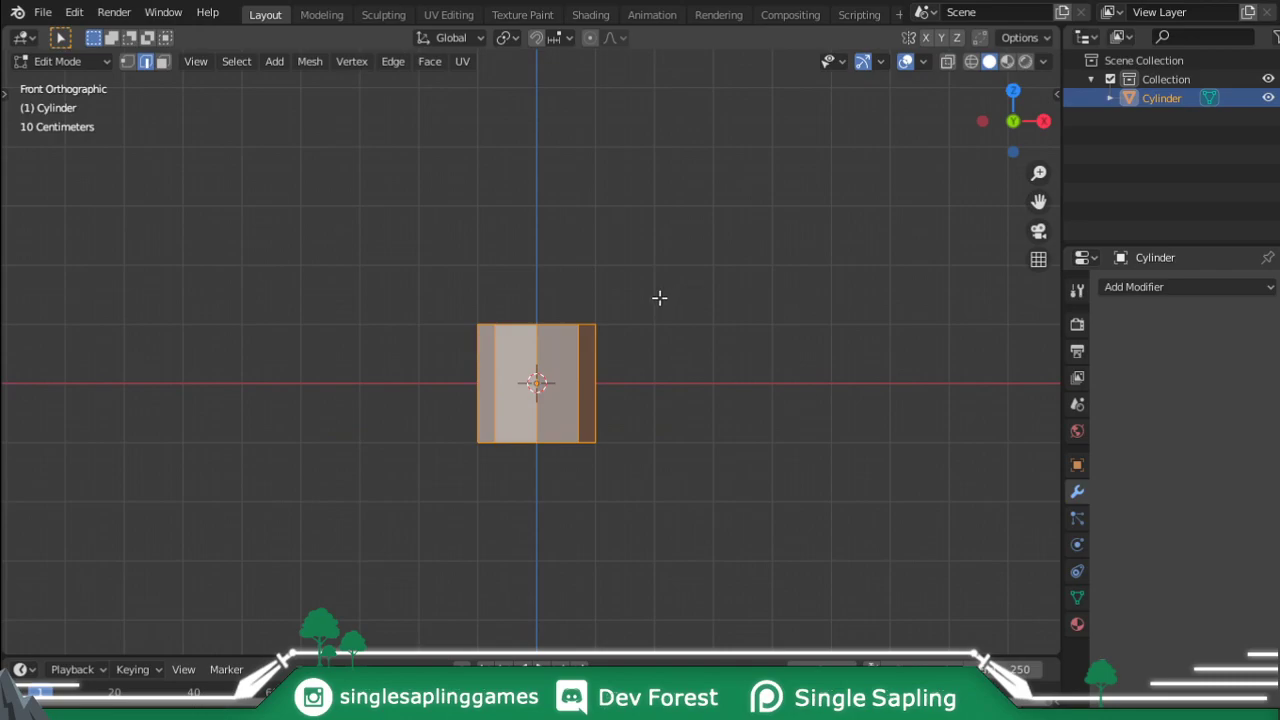
key(s)
key(shift+z)
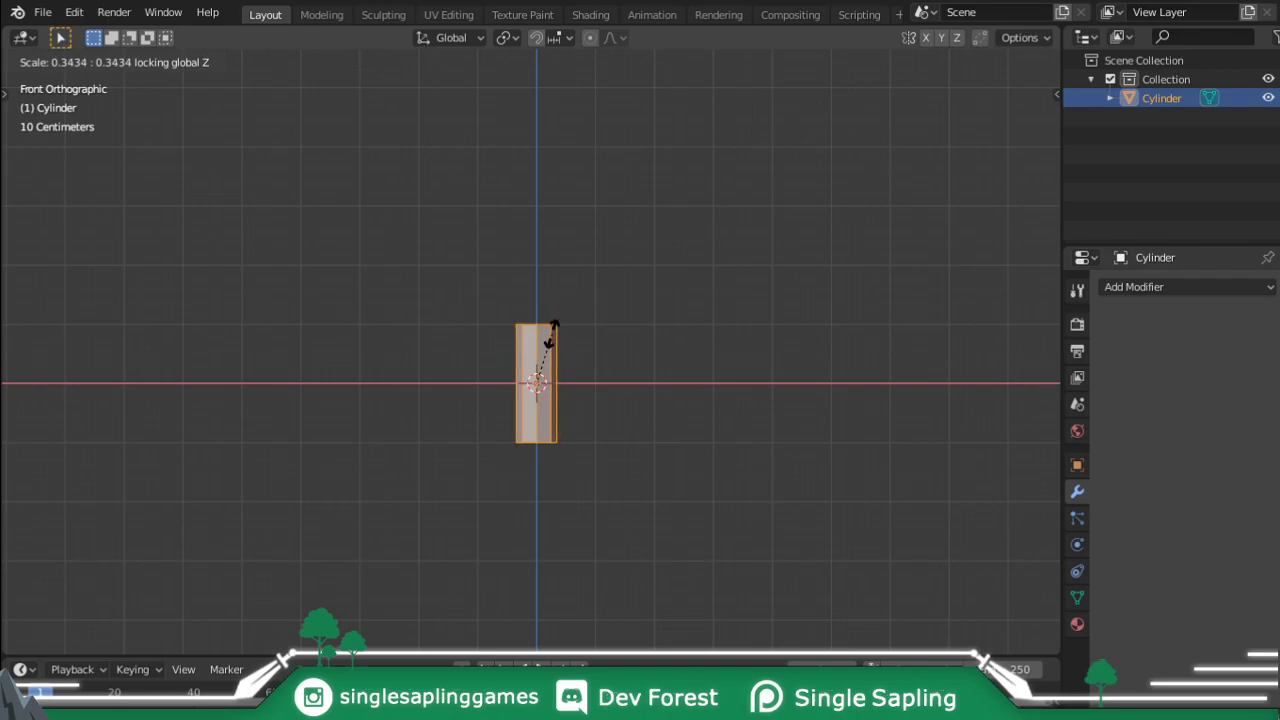
click(549, 333)
Stretch the cylinder tall along Z, thin it again, and return to Object Mode.
key(s)
key(z)
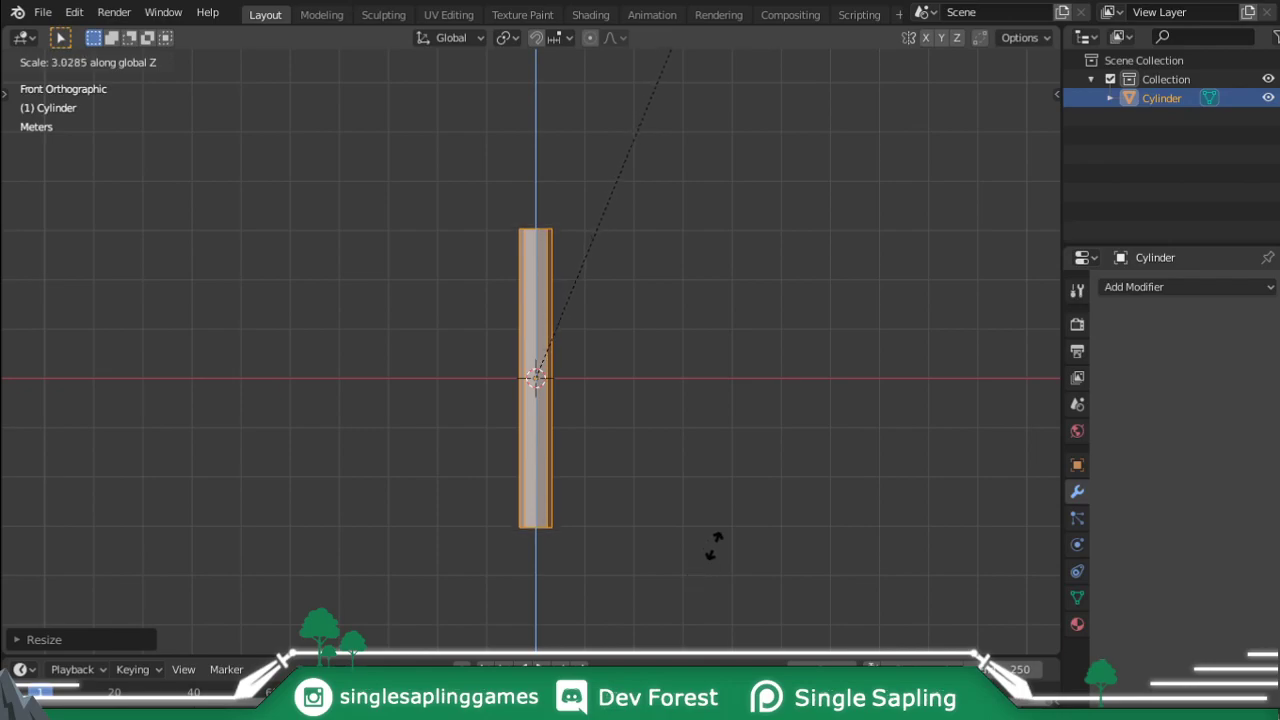
click(708, 545)
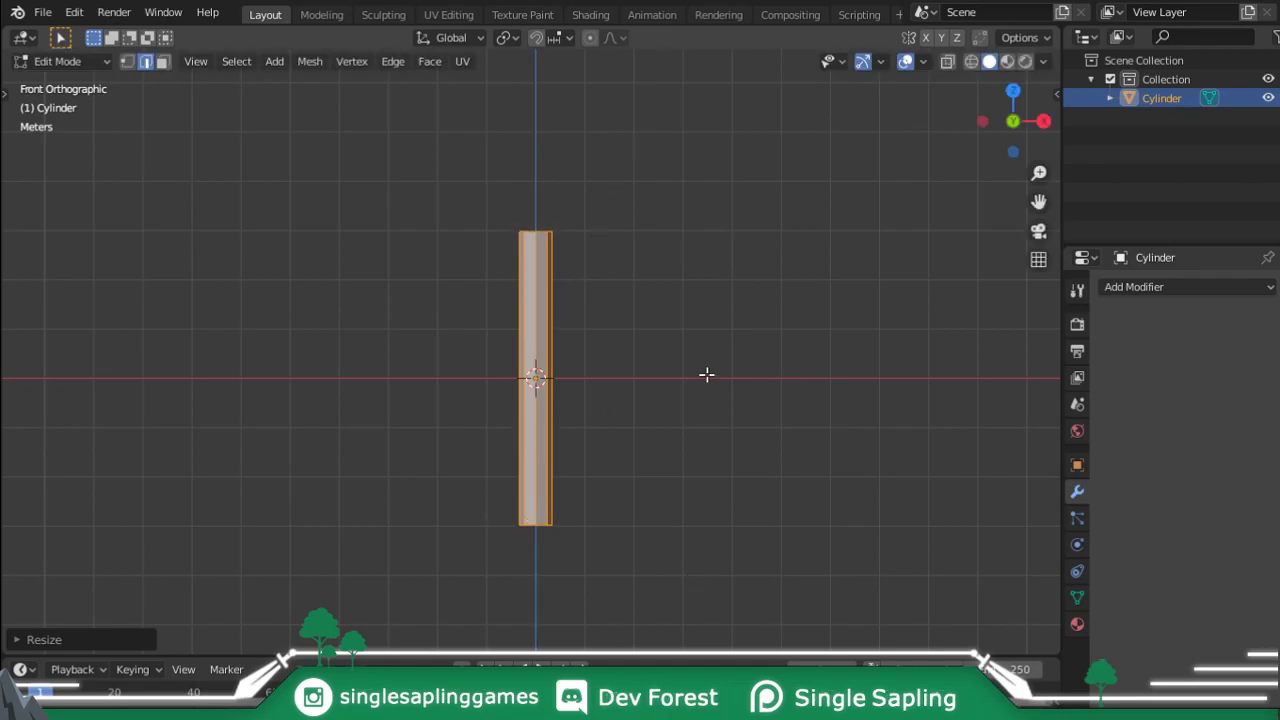
key(s)
key(shift+z)
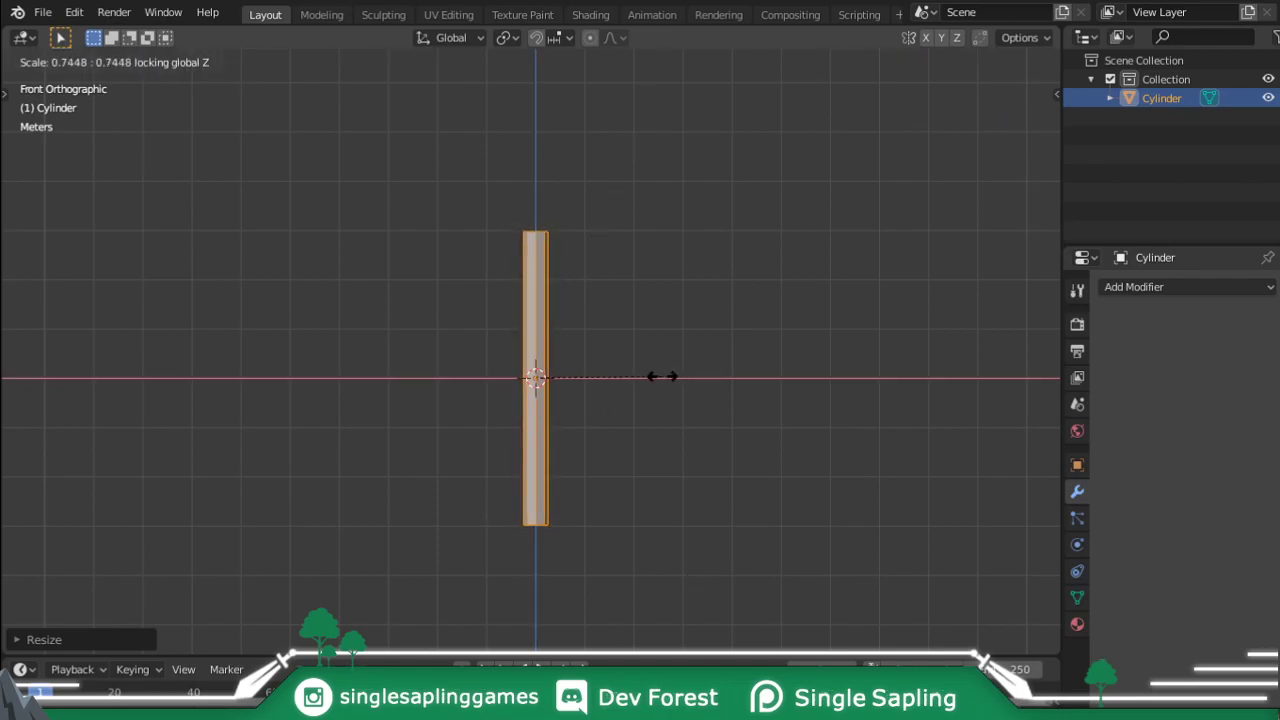
click(611, 360)
key(Tab)
mouse_move(611, 360)
middle_down()
mouse_move(666, 386)
mouse_move(697, 384)
middle_up()
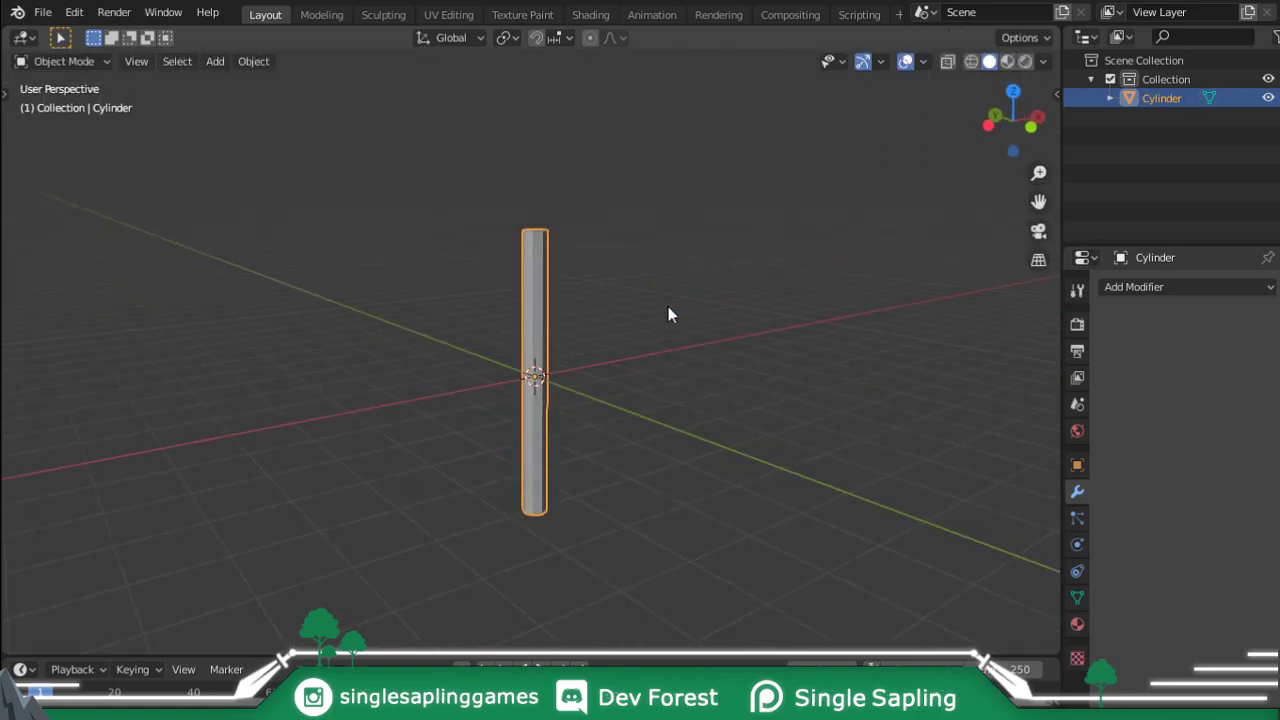
Deselect the handle and add a new cube at the origin for editing.
middle_drag(668, 314, 622, 326)
key(alt+a)
key(shift+a)
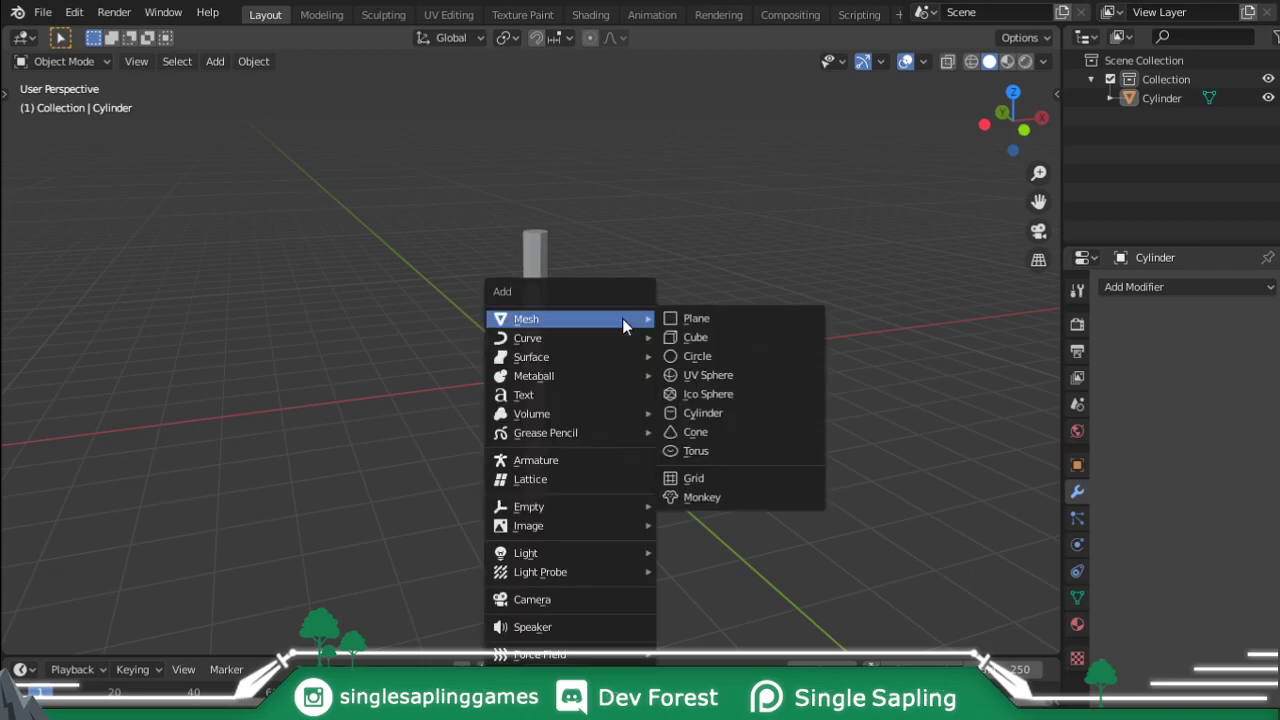
click(694, 337)
mouse_move(587, 345)
middle_down()
mouse_move(757, 357)
mouse_move(651, 366)
mouse_move(731, 351)
middle_up()
key(Tab)
Raise the cube along Z, narrow it in X and Y, and flatten it in Z.
key(g)
key(z)
click(740, 251)
key(s)
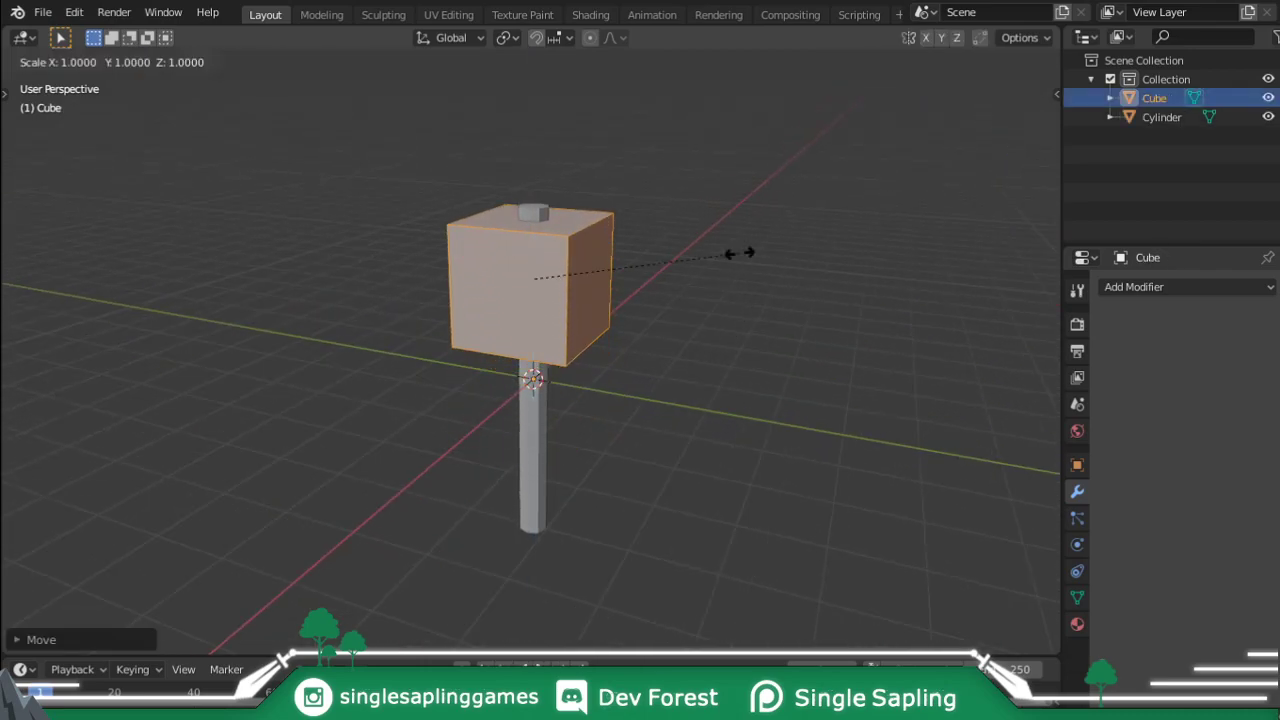
key(x)
click(628, 265)
key(s)
key(y)
click(580, 263)
key(s)
key(z)
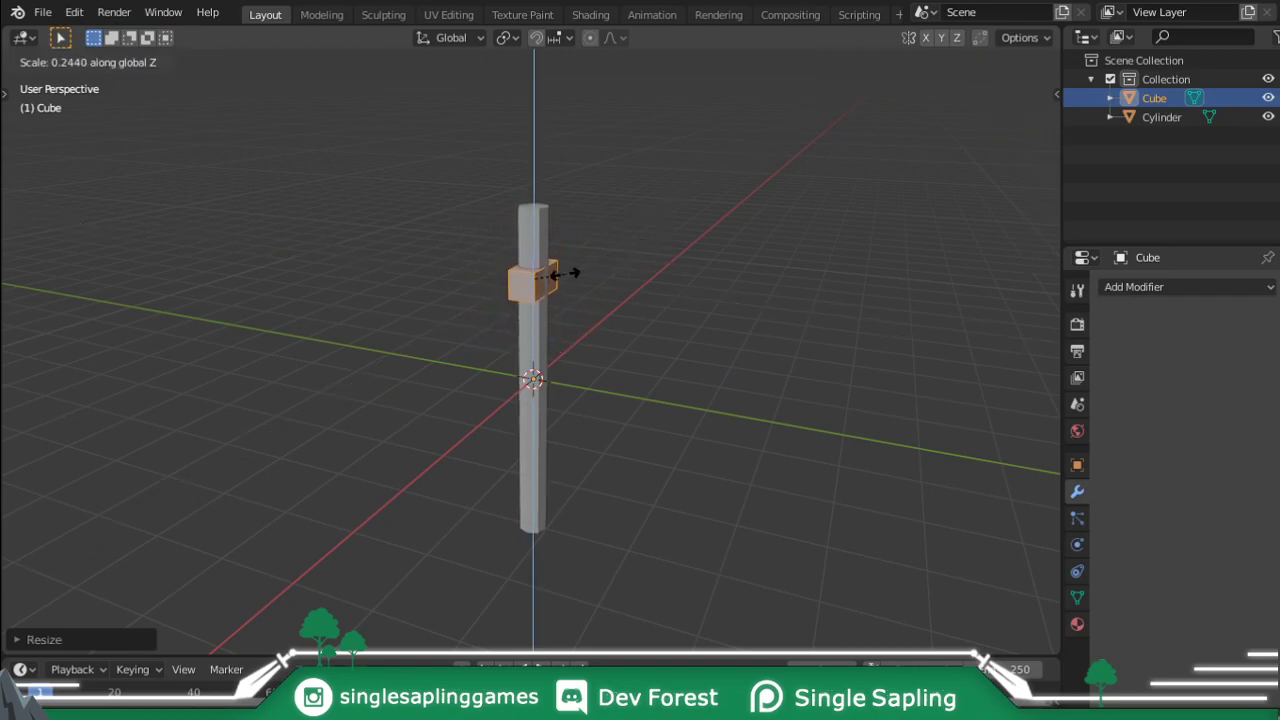
click(578, 274)
Narrow the block along Y, widen it along X, and adjust its height.
mouse_move(580, 274)
middle_down()
mouse_move(650, 346)
mouse_move(685, 345)
middle_up()
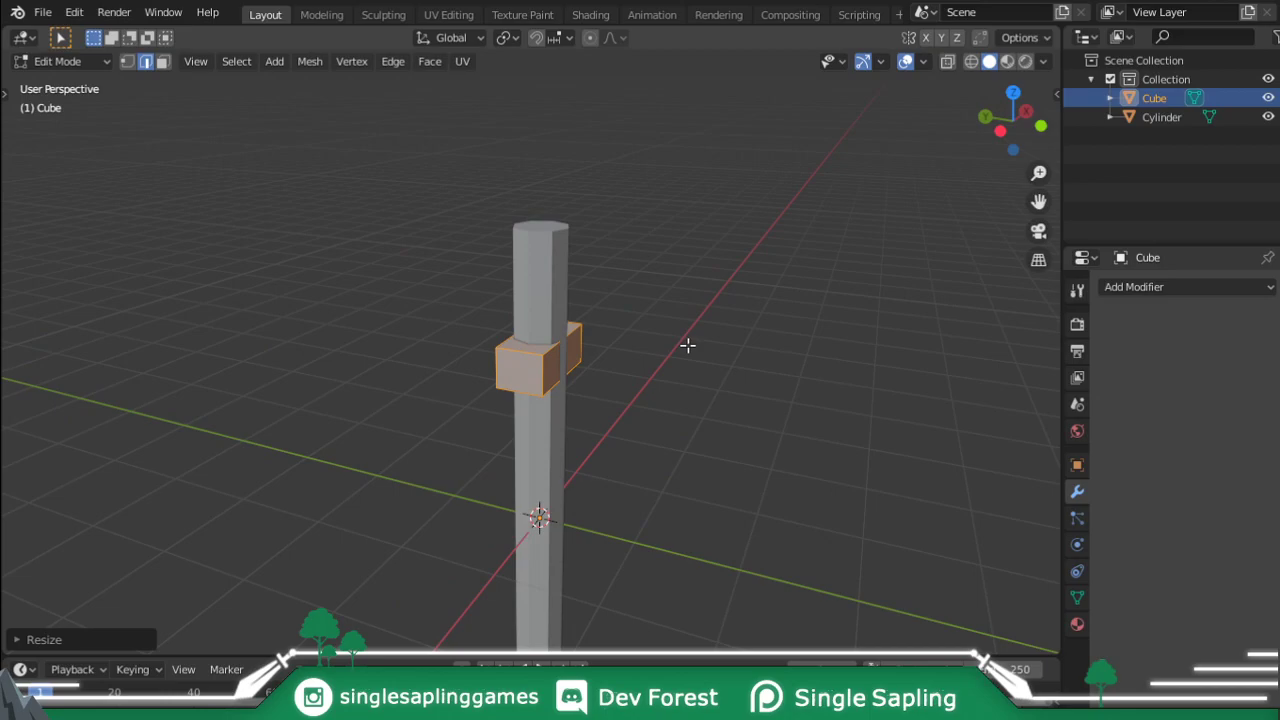
key(s)
key(Escape)
key(s)
key(y)
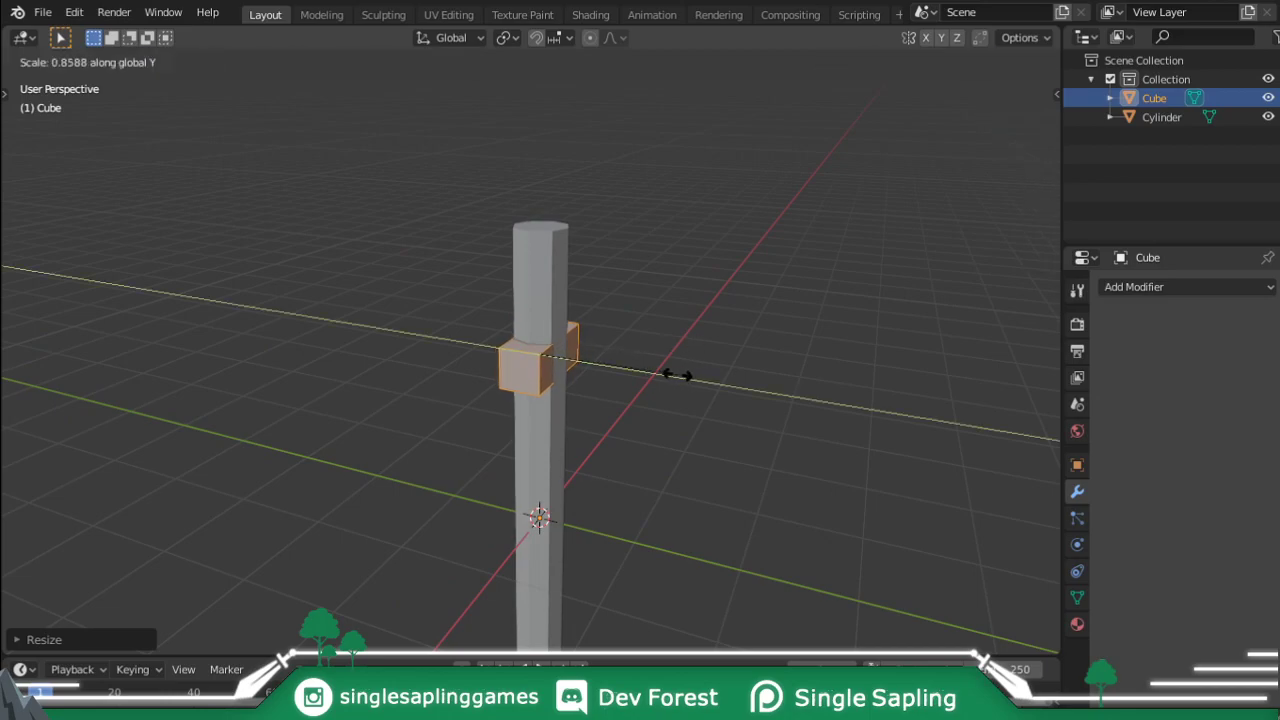
click(656, 378)
key(s)
key(x)
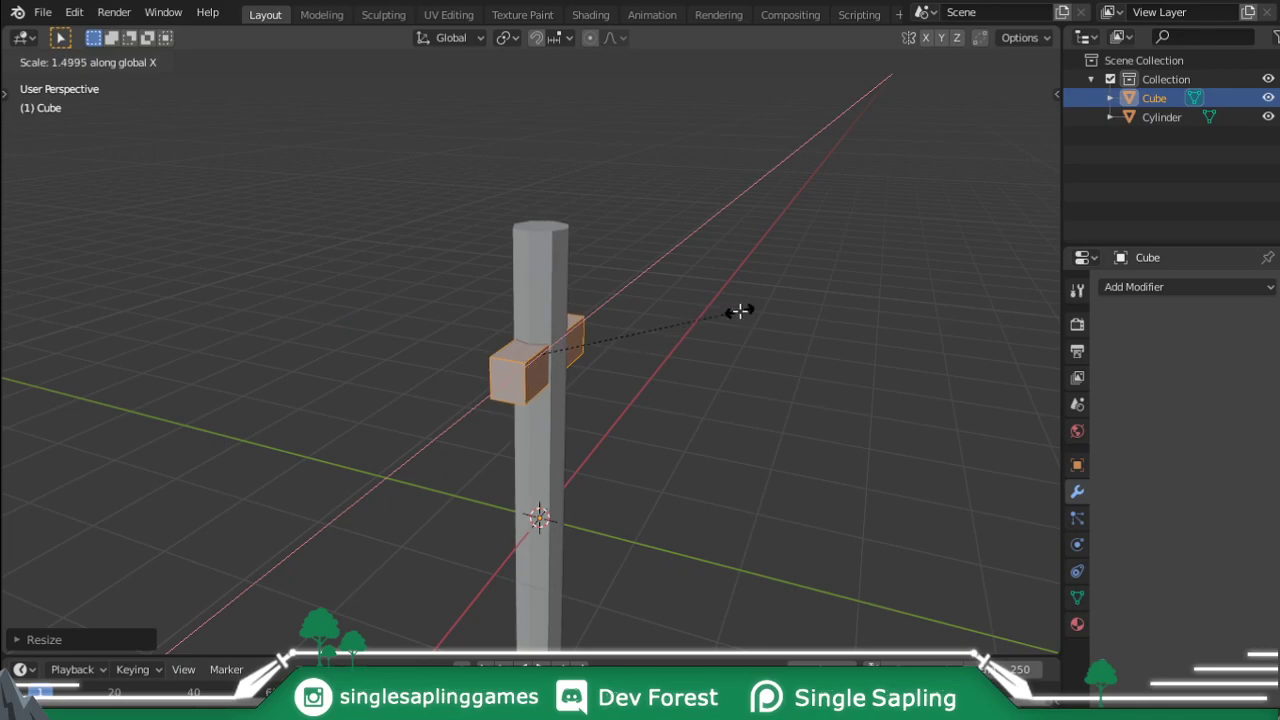
key(z)
click(752, 297)
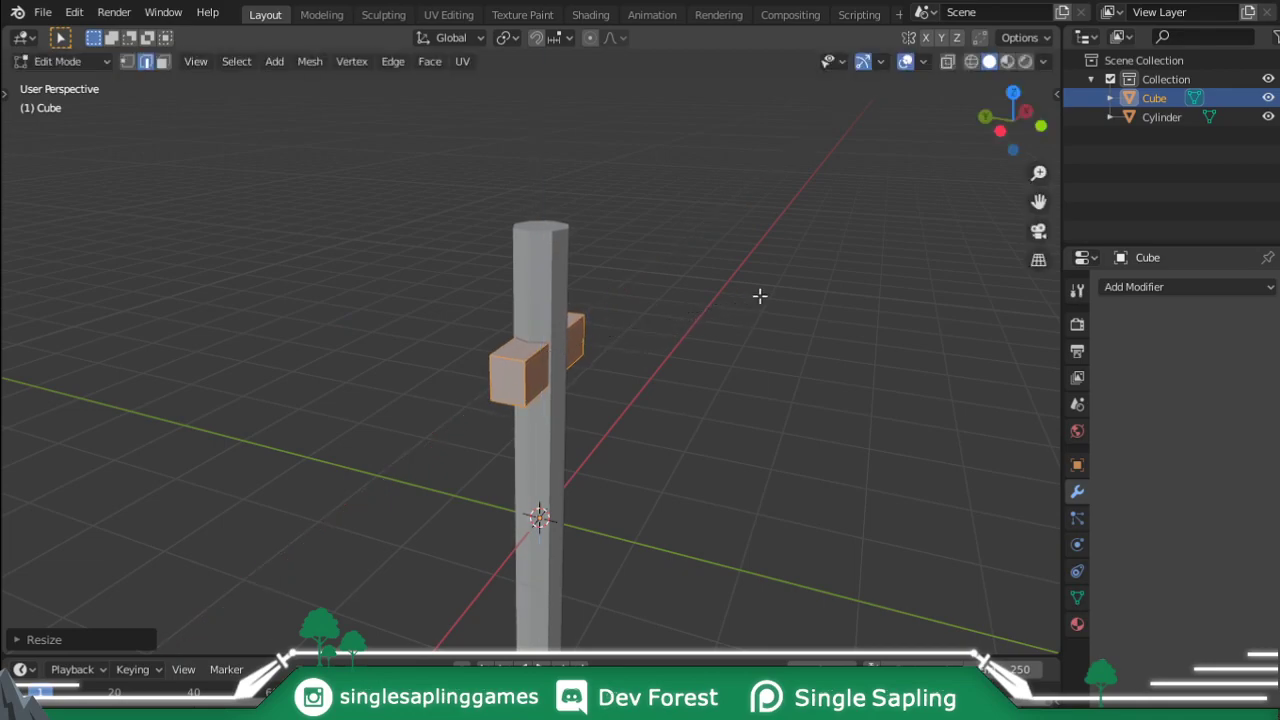
key(KP_1)
Move the block vertically so it sits near the handle top.
key(g)
key(z)
click(751, 250)
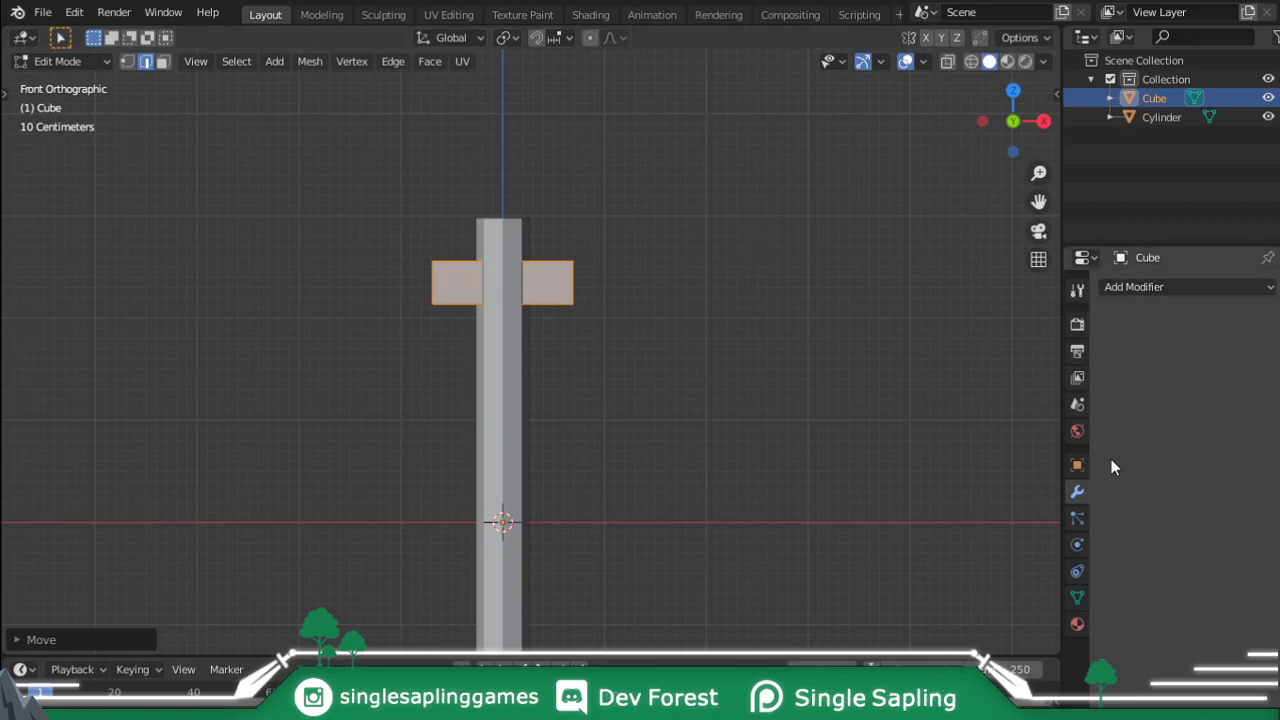
Add a Subdivision Surface modifier to the block.
click(1140, 285)
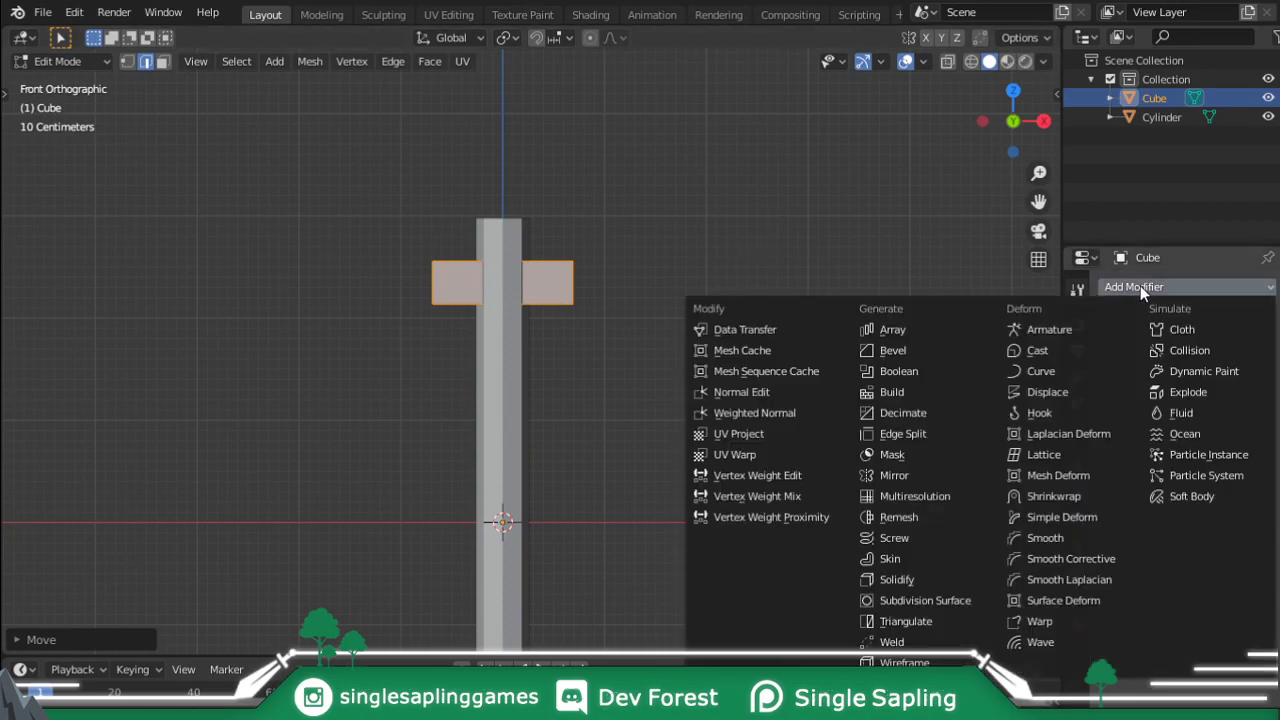
click(920, 600)
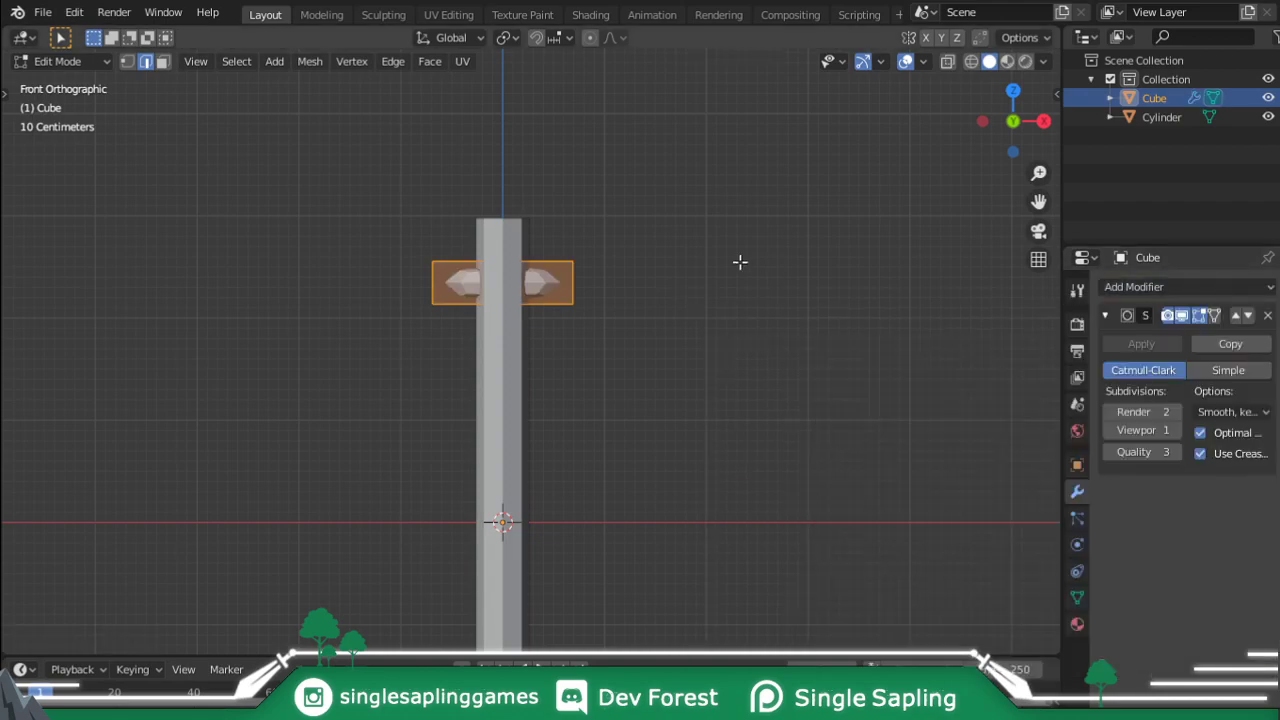
scroll(563, 306, down, 2)
scroll(625, 319, up, 1)
scroll(625, 319, up, 1)
scroll(556, 331, up, 1)
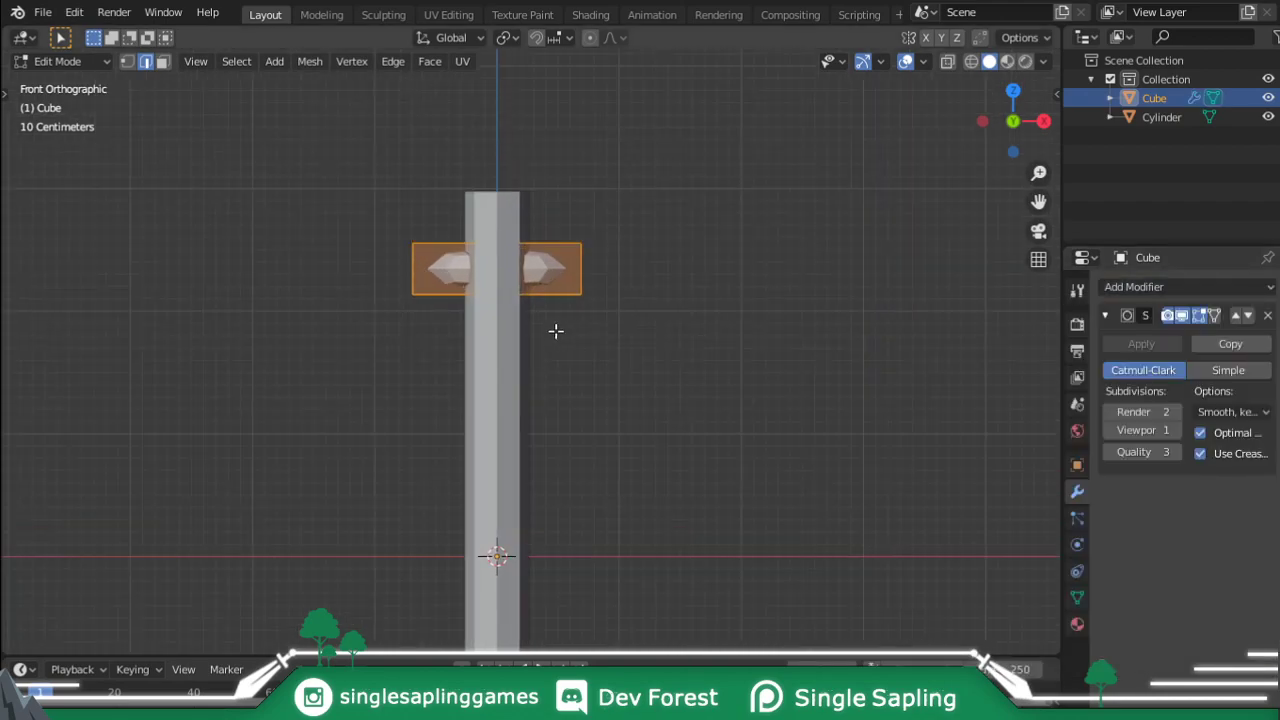
Switch to wireframe shading and vertex mode, and select the head's left-end vertices.
key(z)
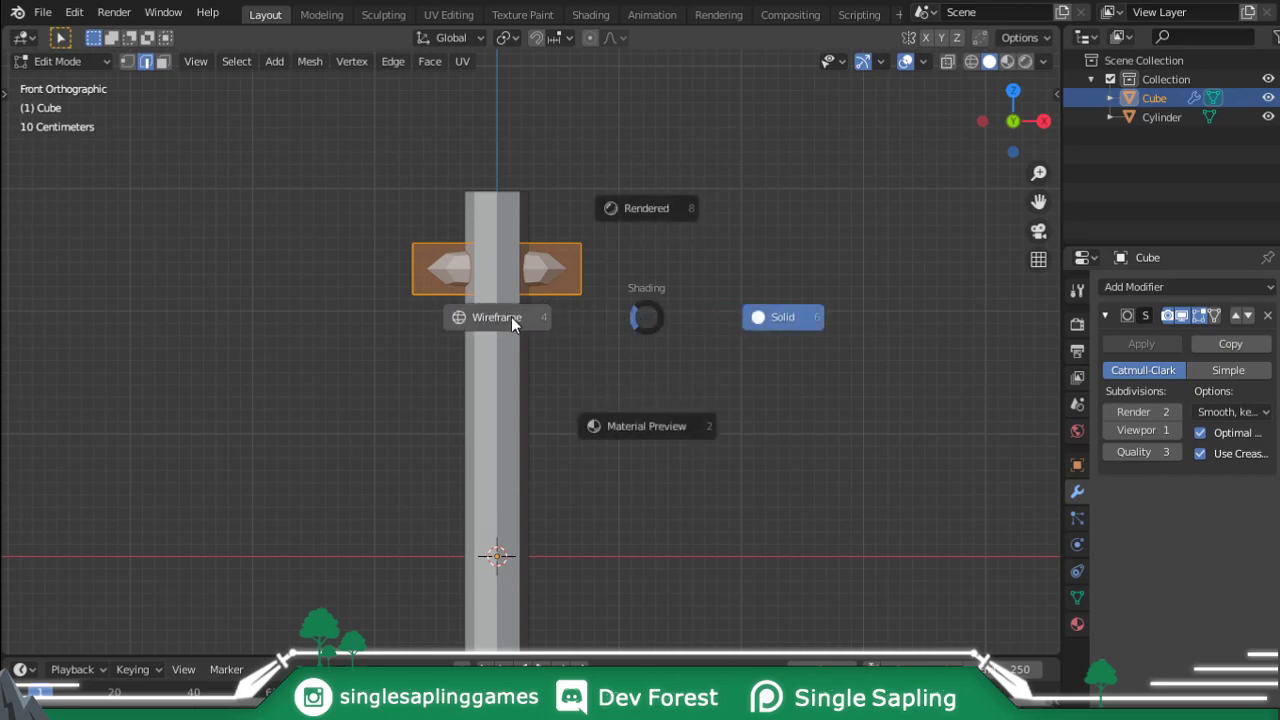
click(511, 316)
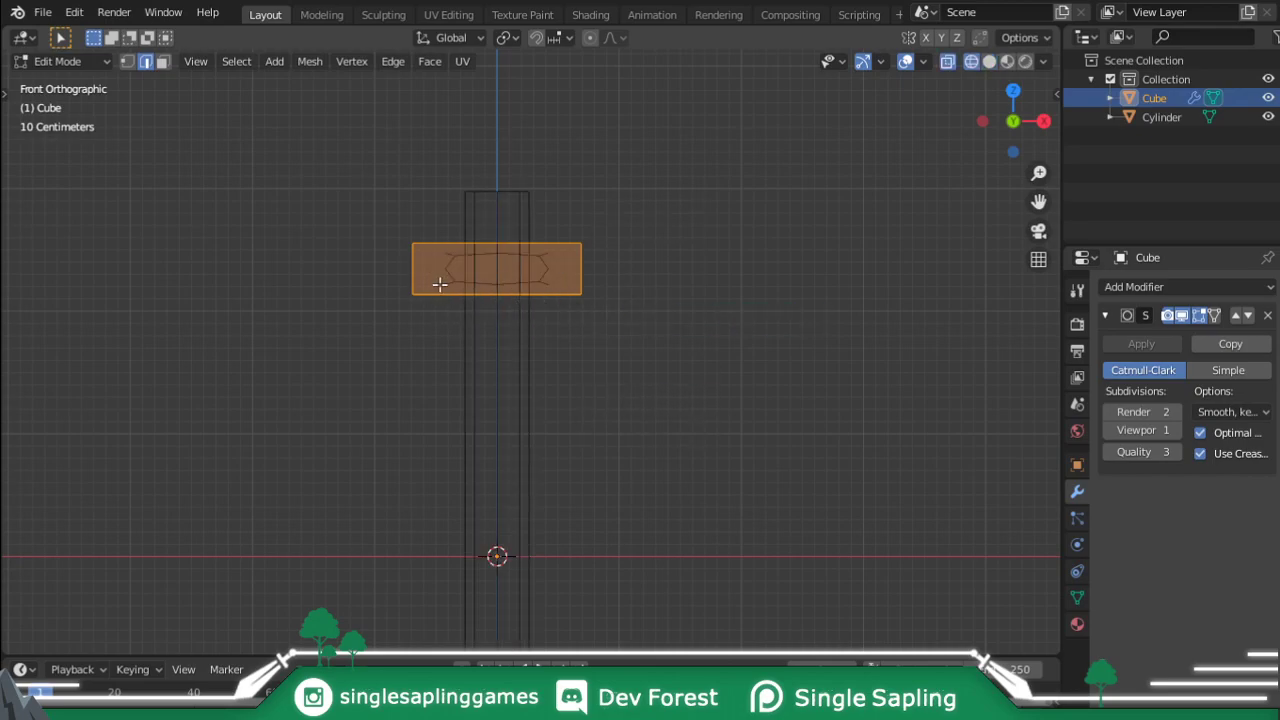
key(1)
key(c)
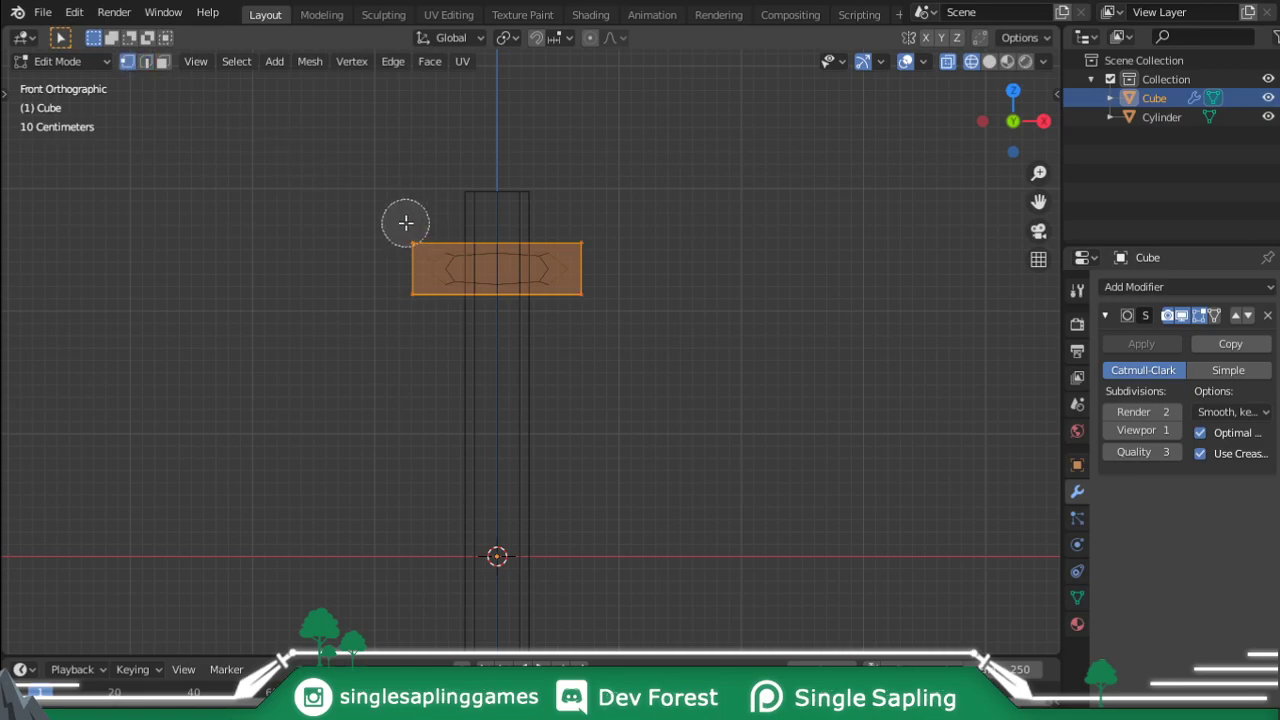
key(alt+a)
mouse_move(409, 246)
mouse_down()
mouse_move(423, 214)
mouse_move(408, 263)
mouse_up()
shift+middle_drag(494, 241, 557, 271)
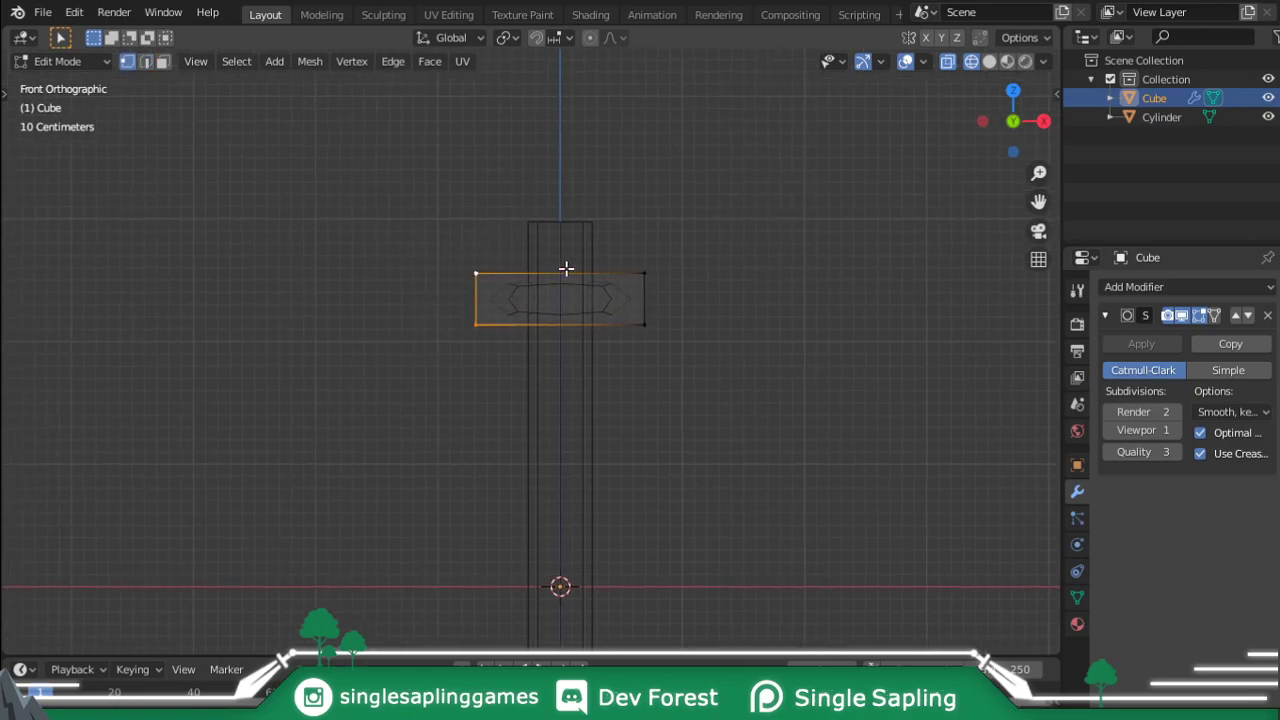
Stretch the head's left end outward along the X axis.
key(g)
key(Escape)
key(g)
key(x)
click(671, 263)
key(g)
key(x)
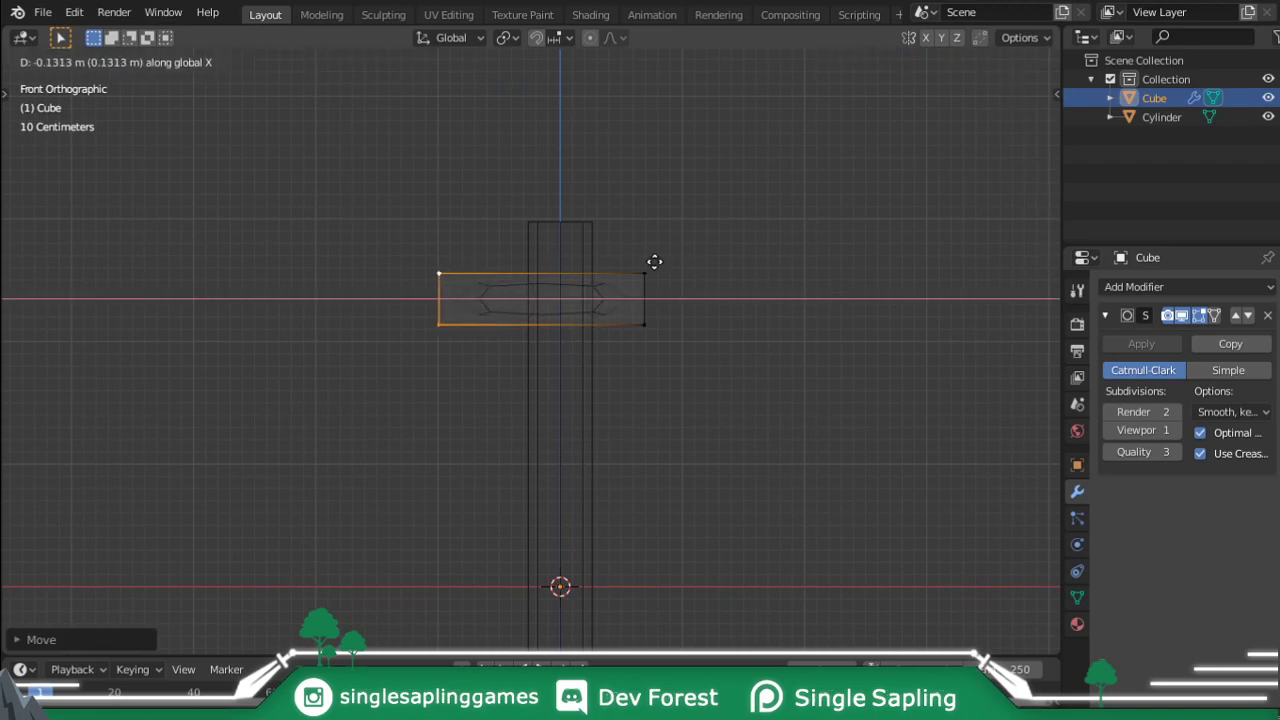
click(650, 262)
scroll(571, 299, up, 2)
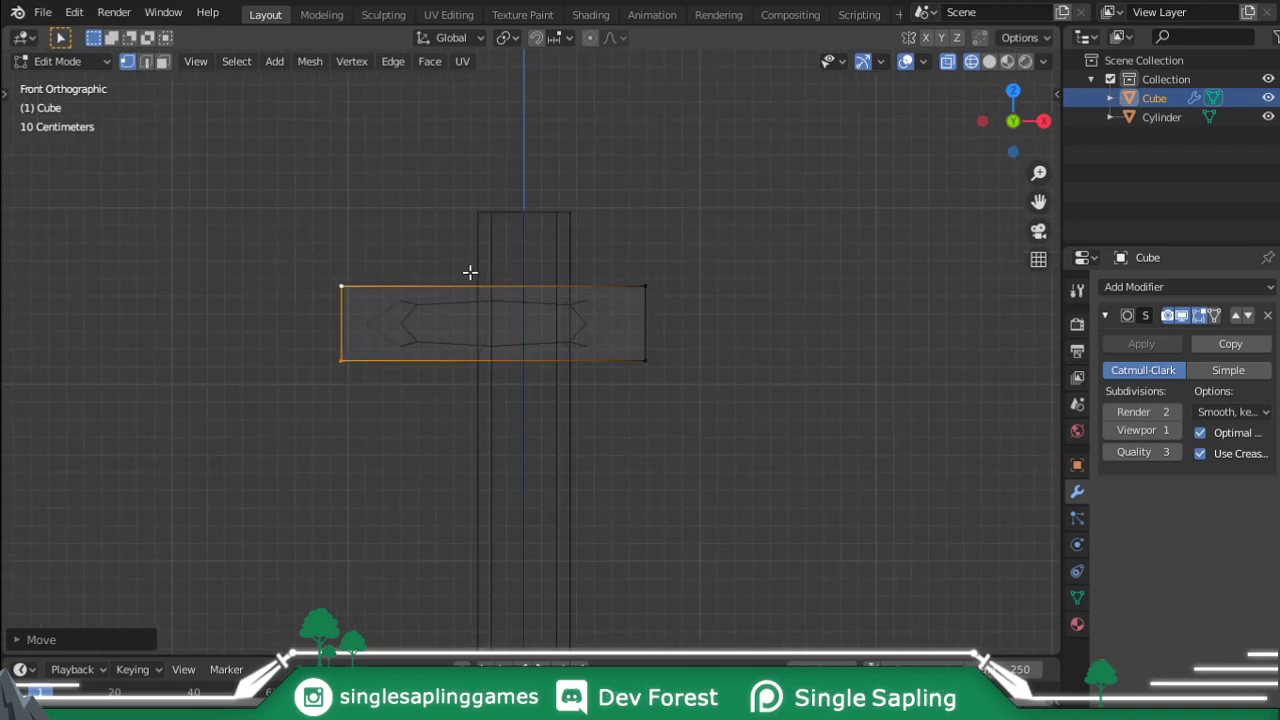
Add a vertical edge loop, then extend the head's right end and taper it vertically.
key(ctrl+r)
click(445, 291)
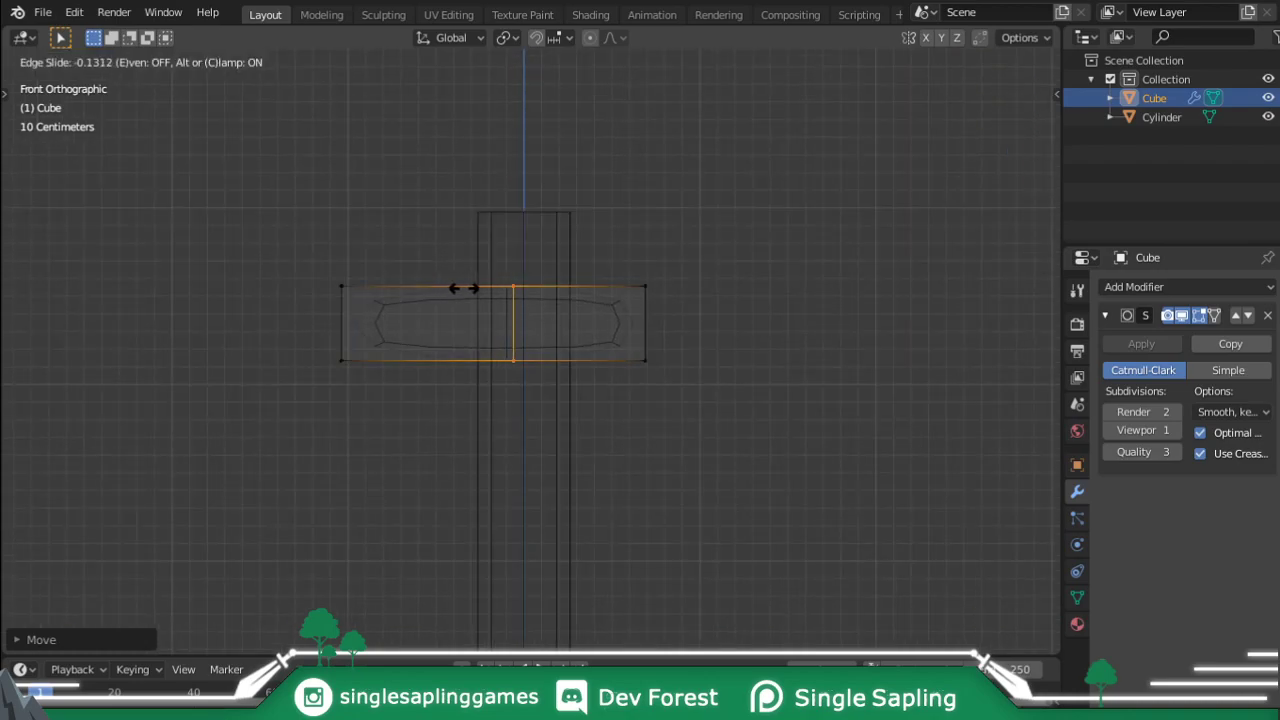
click(463, 288)
key(c)
drag(640, 283, 651, 340)
key(g)
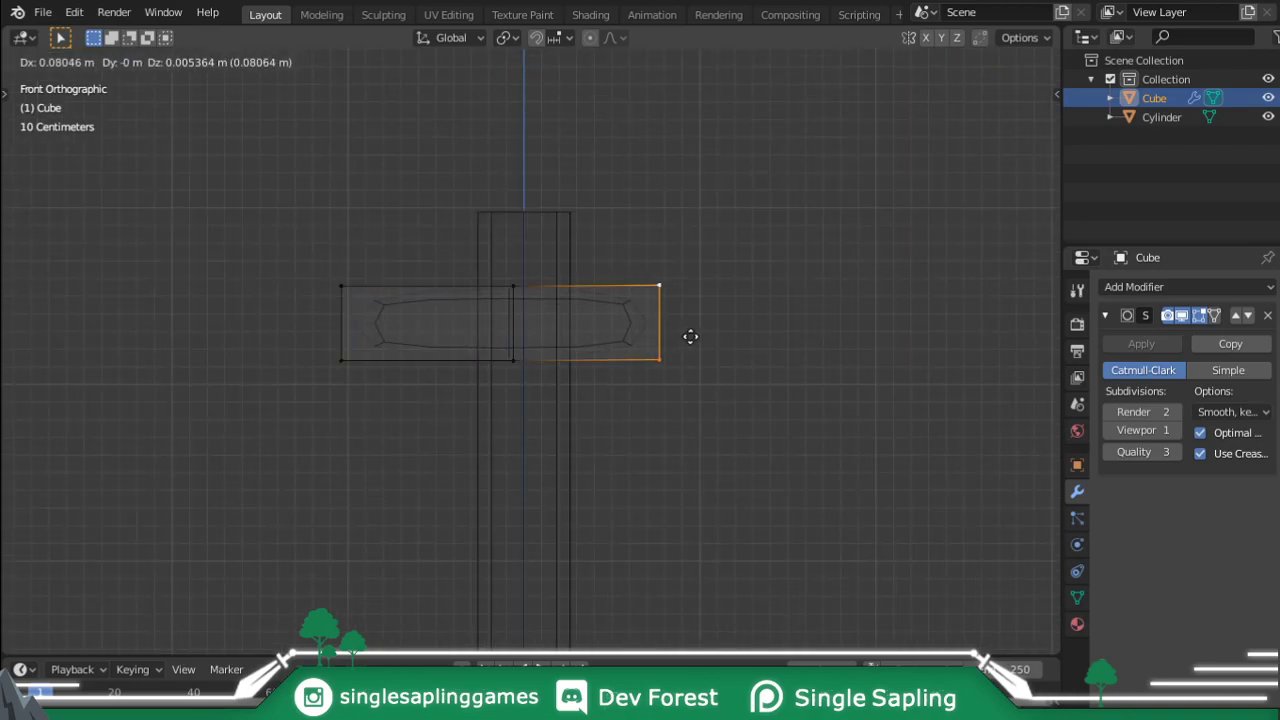
click(690, 336)
key(s)
key(z)
click(740, 293)
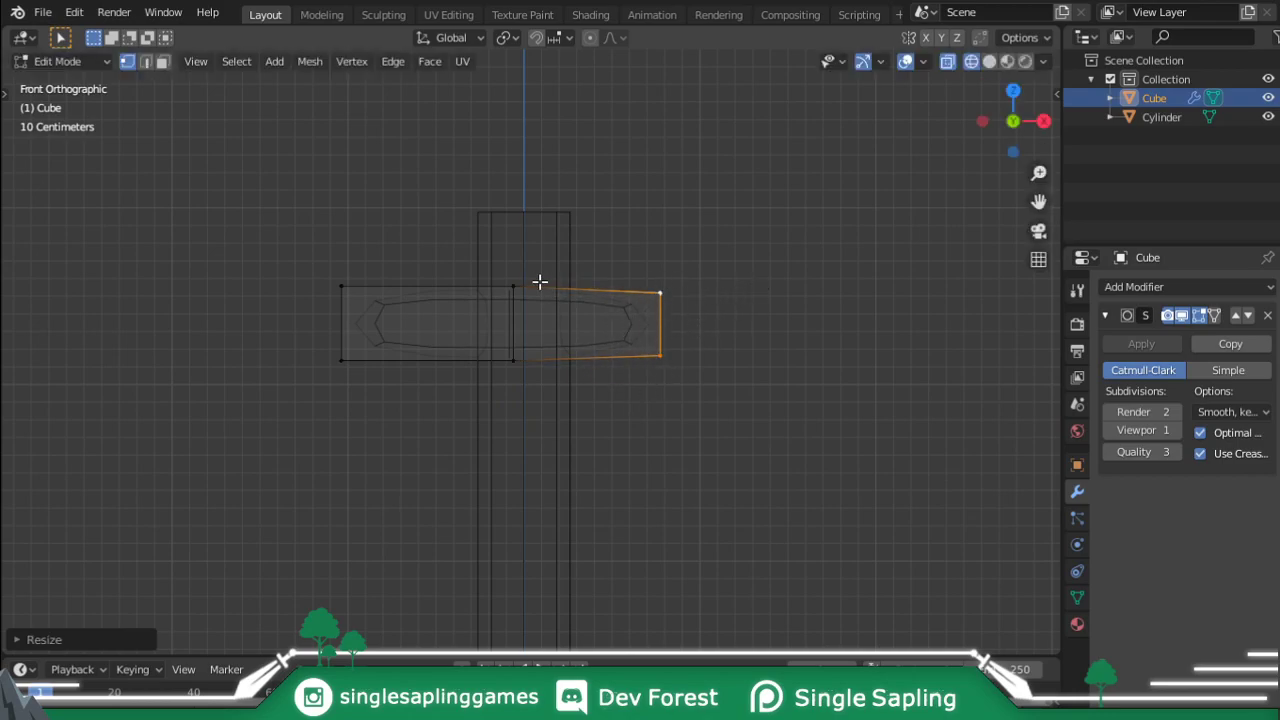
Raise the head's middle edge loop along Z to arch it.
drag(510, 281, 523, 374)
key(g)
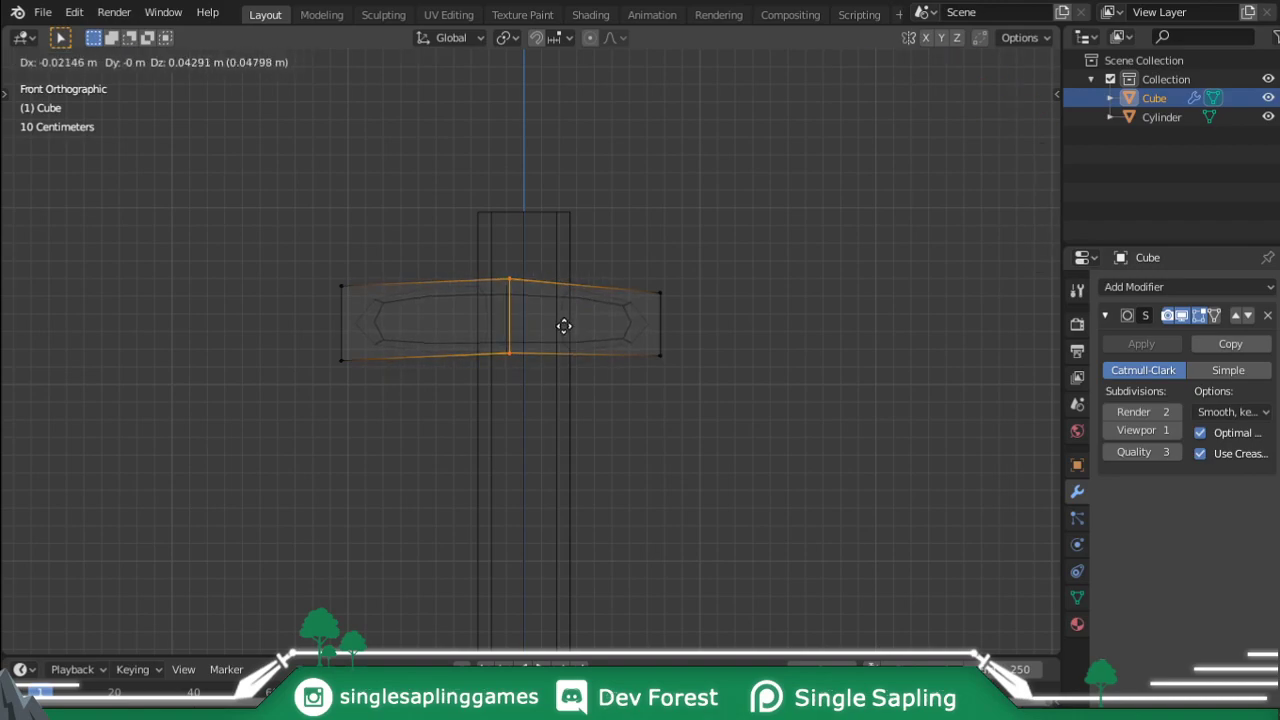
key(z)
click(563, 324)
Cut a centred loop in the left half, scale it, and shrink the left end to a point.
key(ctrl+r)
click(437, 287)
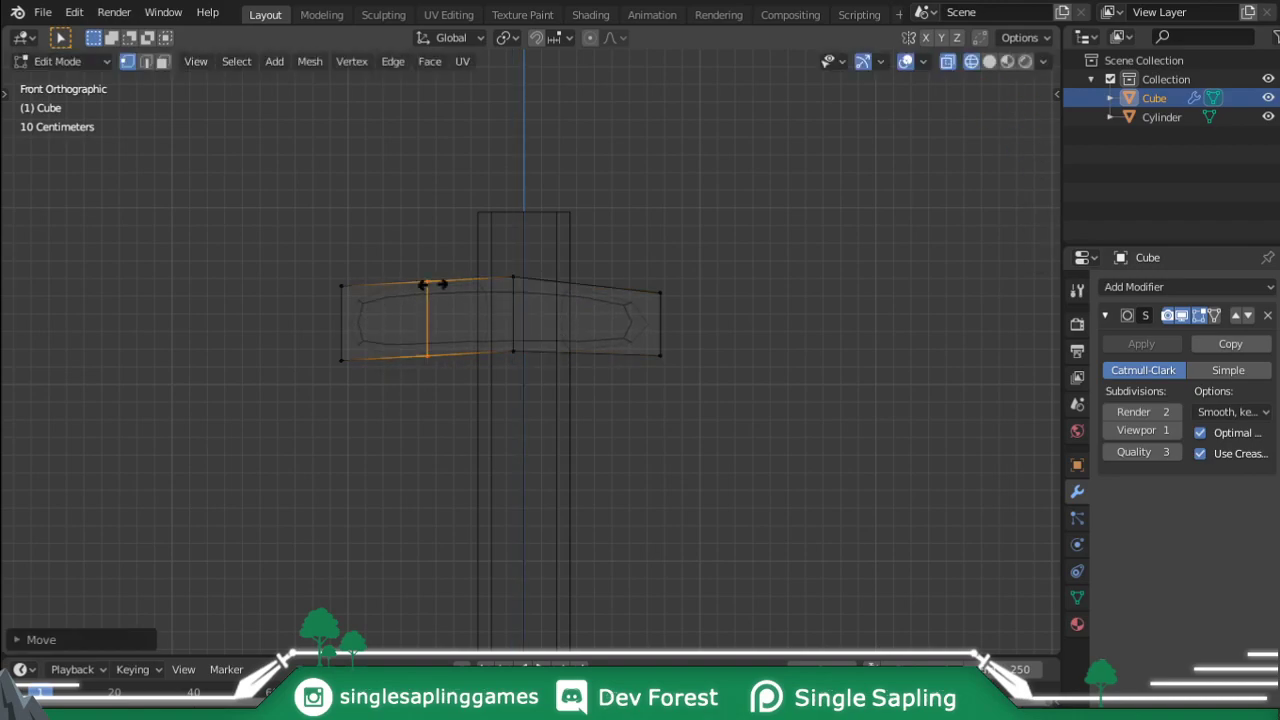
right_click(430, 285)
key(s)
click(480, 249)
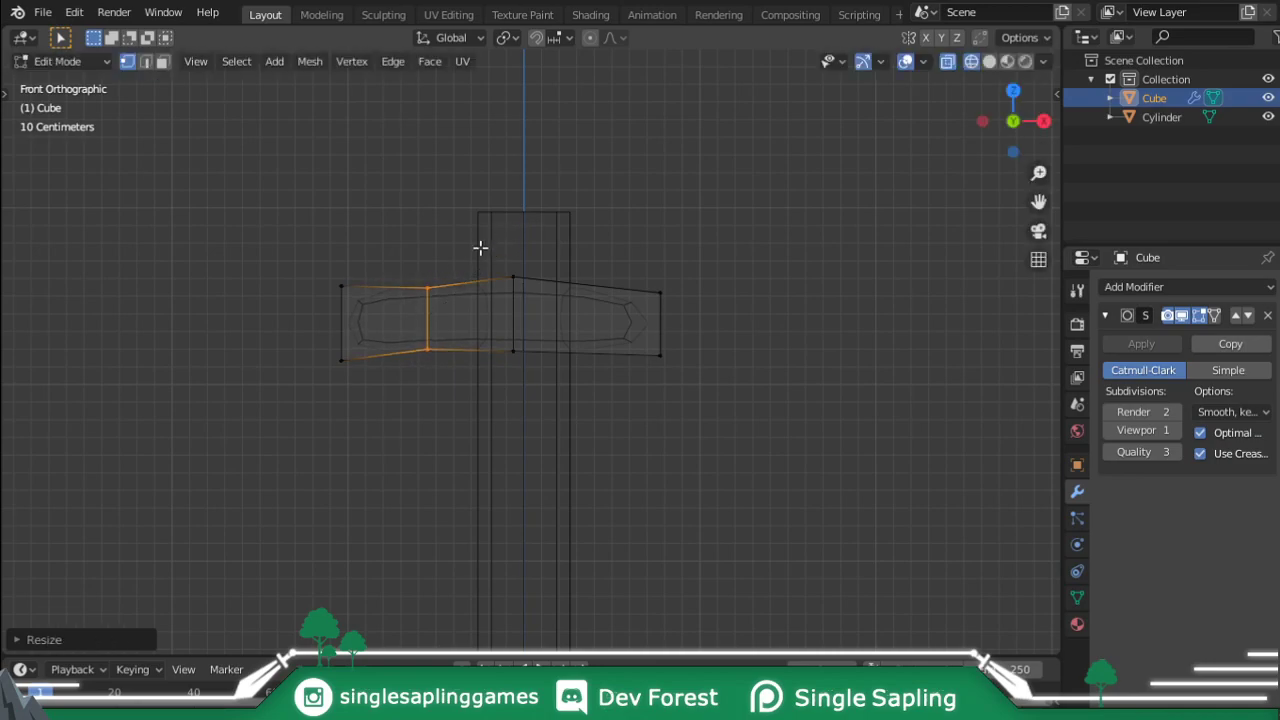
drag(343, 277, 343, 360)
key(s)
click(408, 262)
key(g)
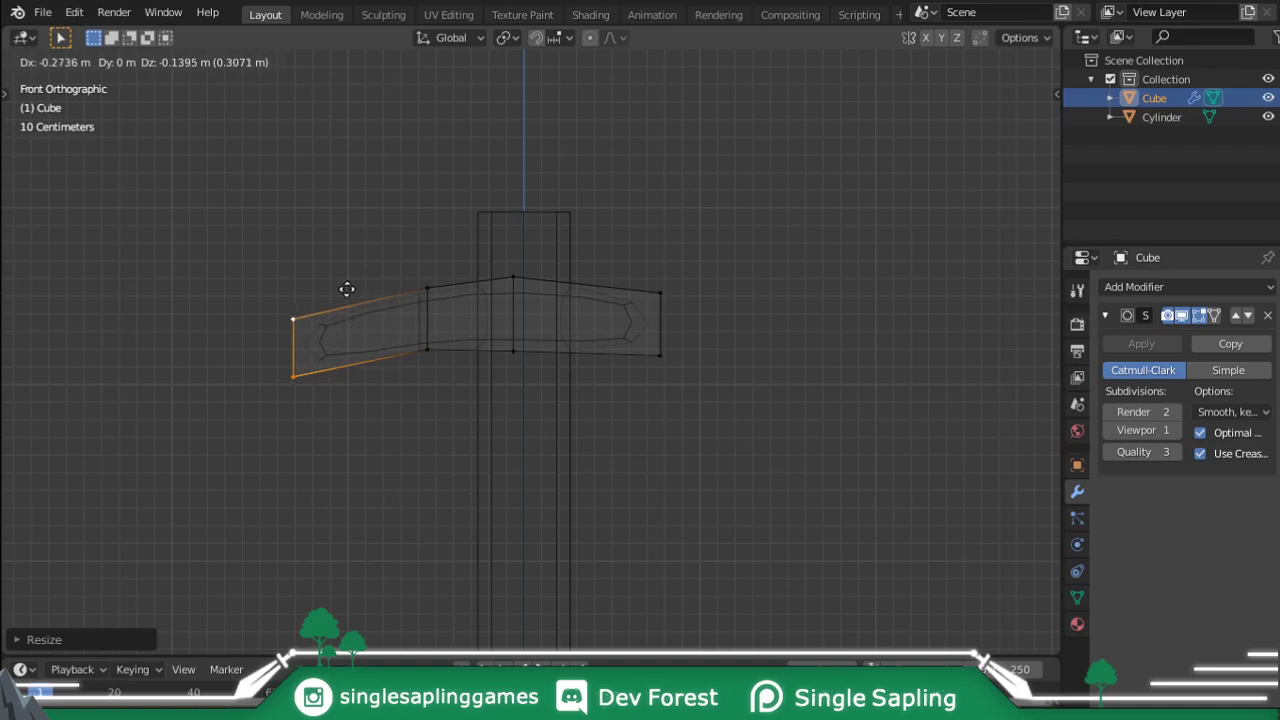
Pull the head's left tip down and preview the smoothed head in Object Mode.
click(337, 289)
key(Tab)
mouse_move(614, 340)
middle_down()
mouse_move(777, 364)
mouse_move(694, 383)
middle_up()
Slightly enlarge the whole head with its Y depth locked, then leave Edit Mode.
key(Tab)
key(a)
key(s)
key(x)
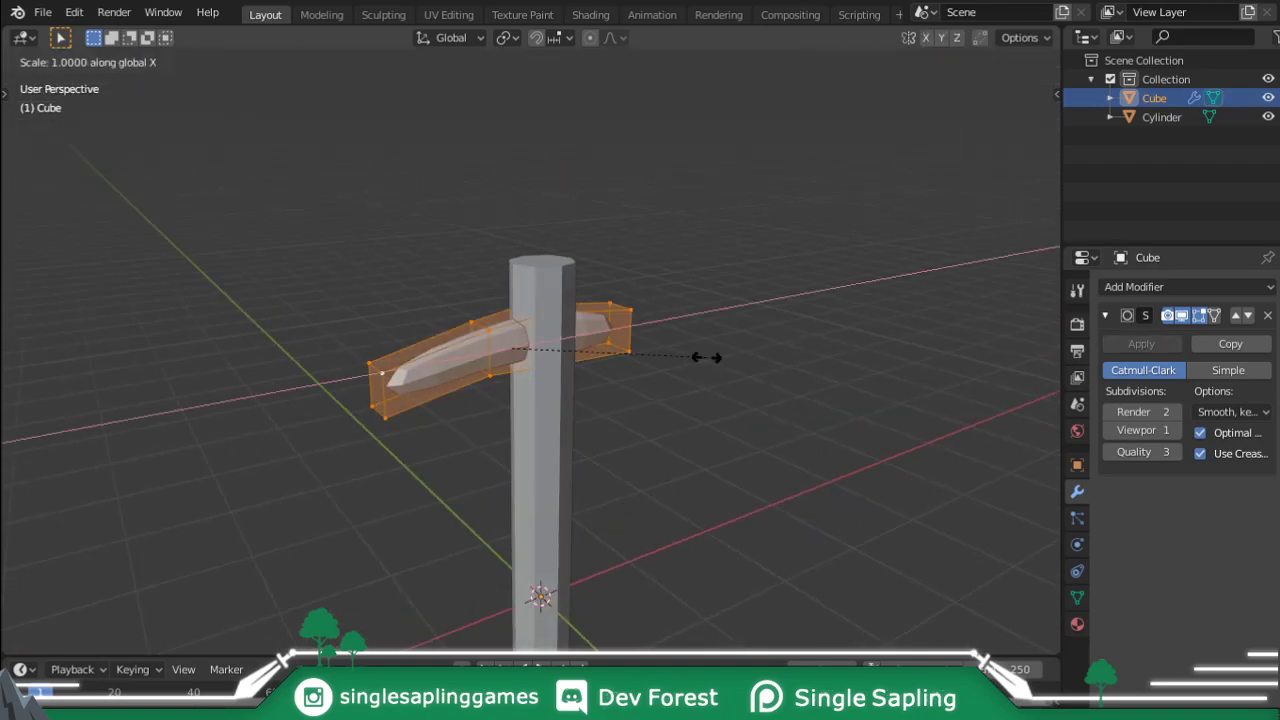
right_click(719, 350)
key(s)
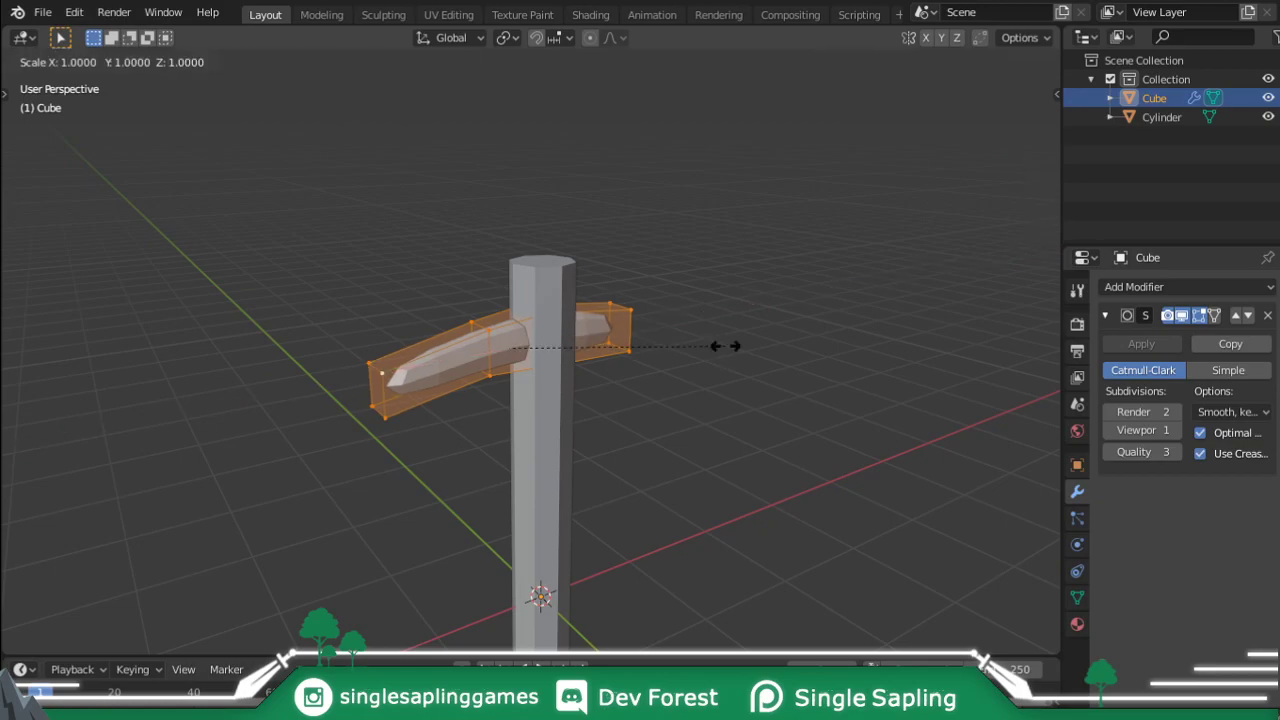
key(shift+y)
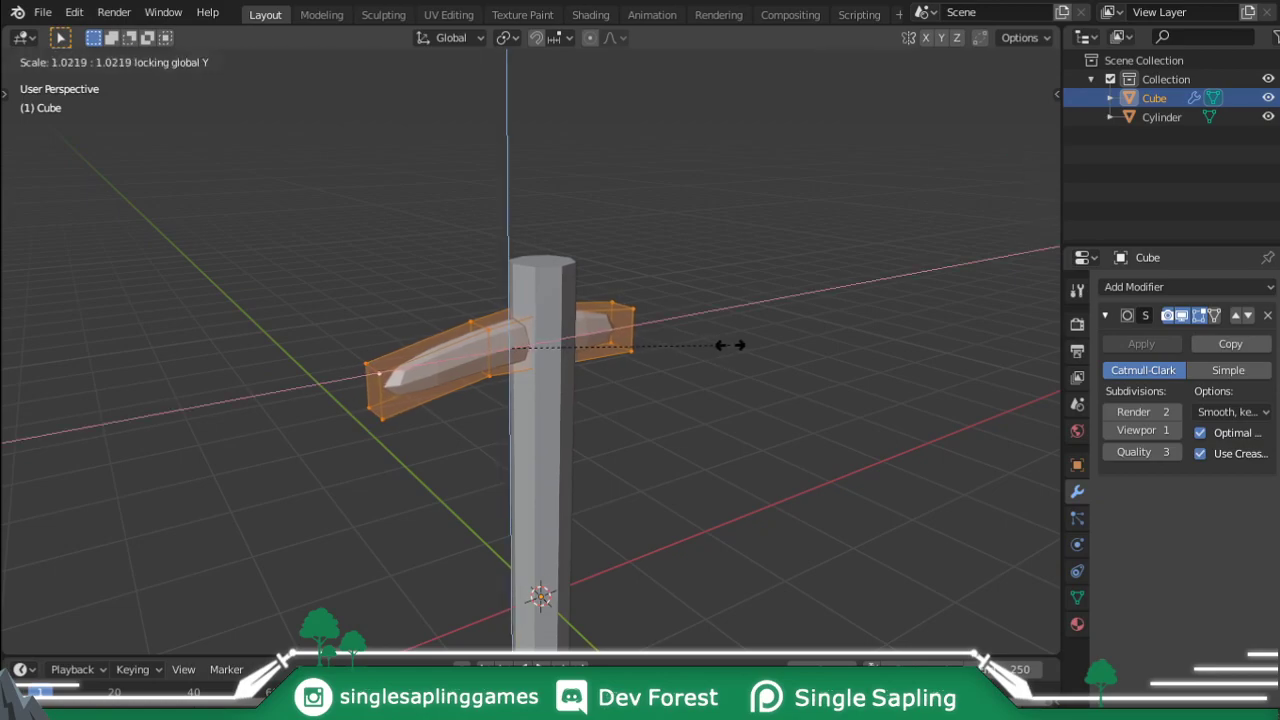
click(721, 354)
key(Tab)
click(814, 350)
mouse_move(721, 354)
middle_down()
mouse_move(814, 350)
mouse_move(557, 346)
middle_up()
View the pickaxe from the front and select the handle.
scroll(680, 266, down, 3)
mouse_move(680, 266)
middle_down()
mouse_move(620, 343)
mouse_move(601, 343)
middle_up()
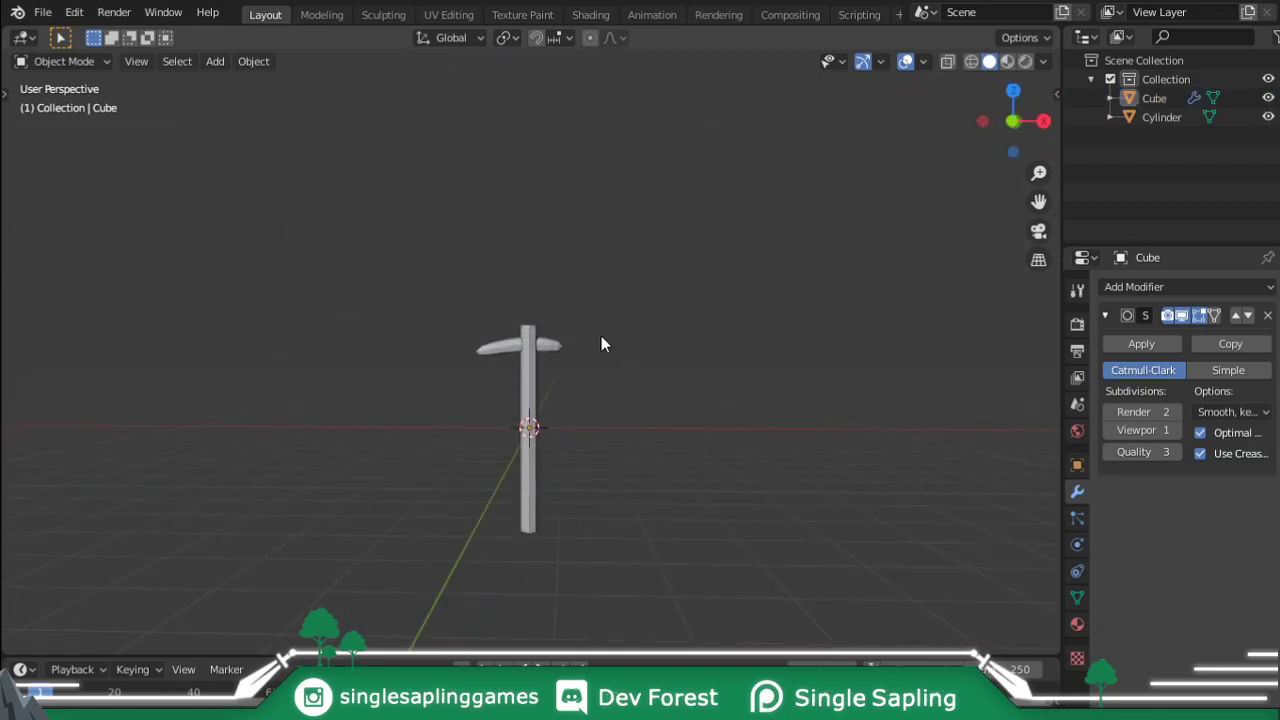
key(KP_1)
scroll(601, 340, up, 5)
scroll(608, 337, up, 1)
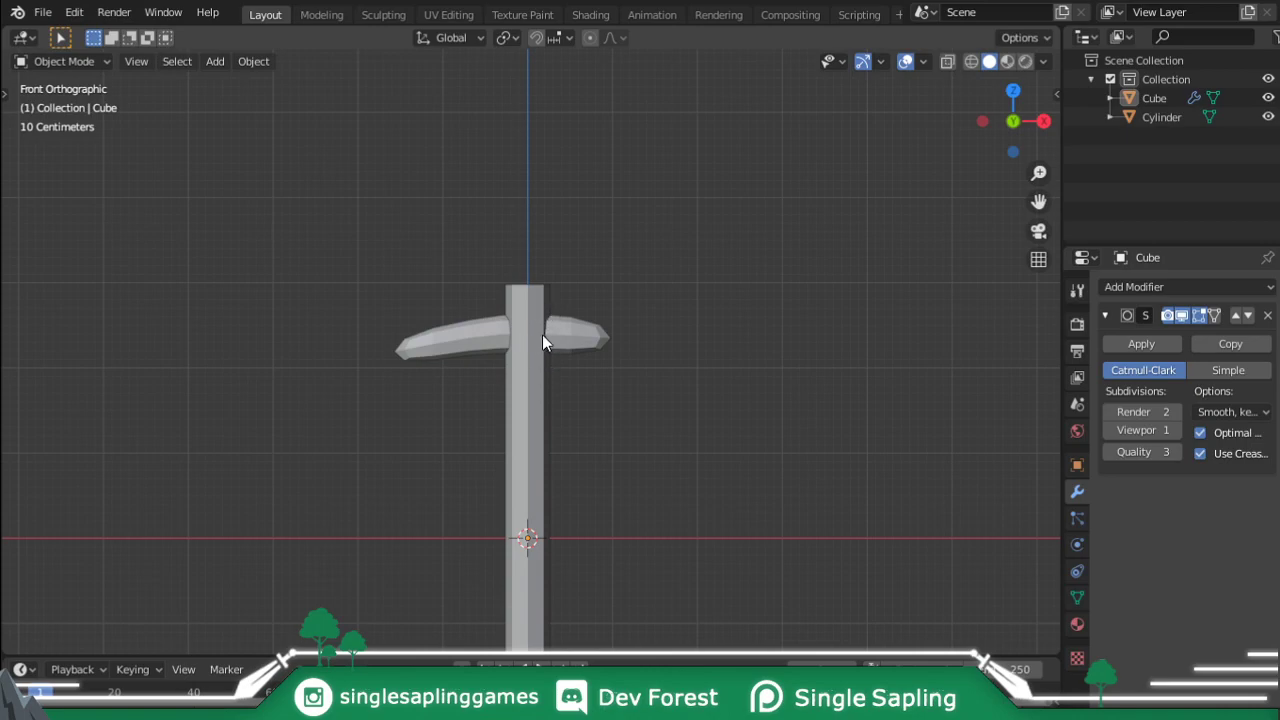
click(543, 378)
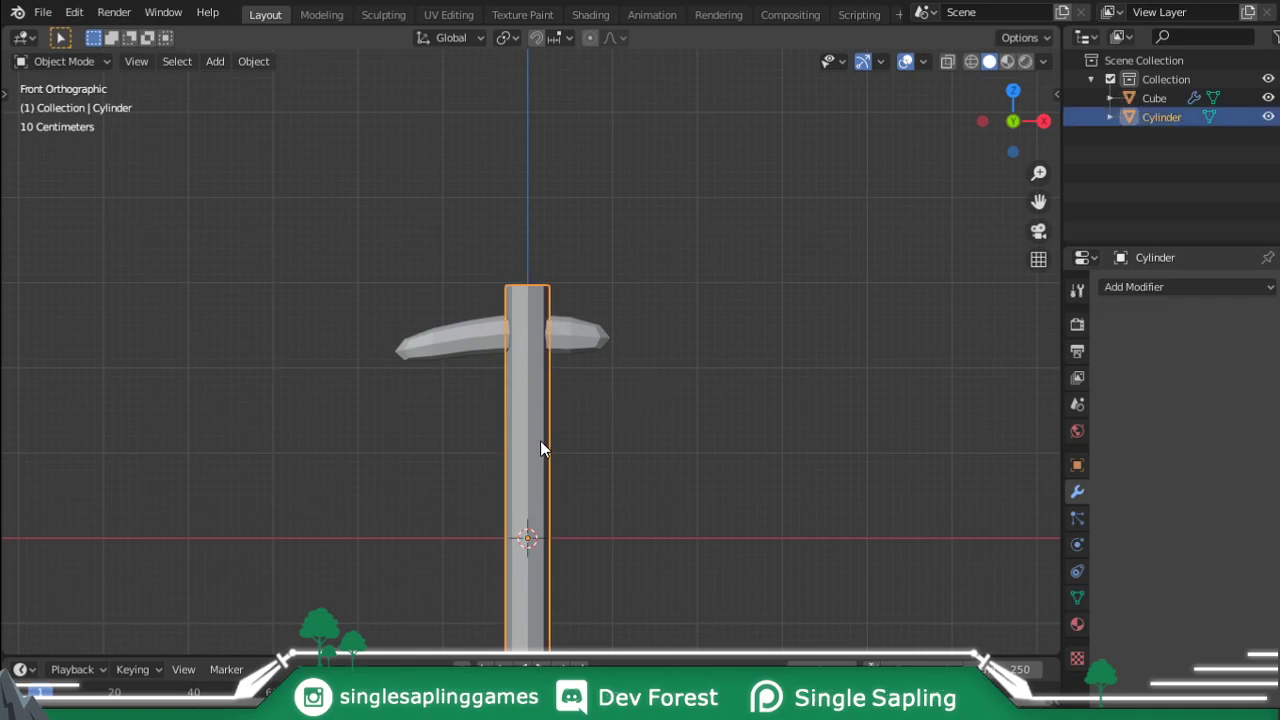
Add a cube in the handle's mesh and shrink it around the handle for the rope binding.
key(Tab)
shift+scroll(640, 393, down, 2)
key(alt+a)
key(shift+a)
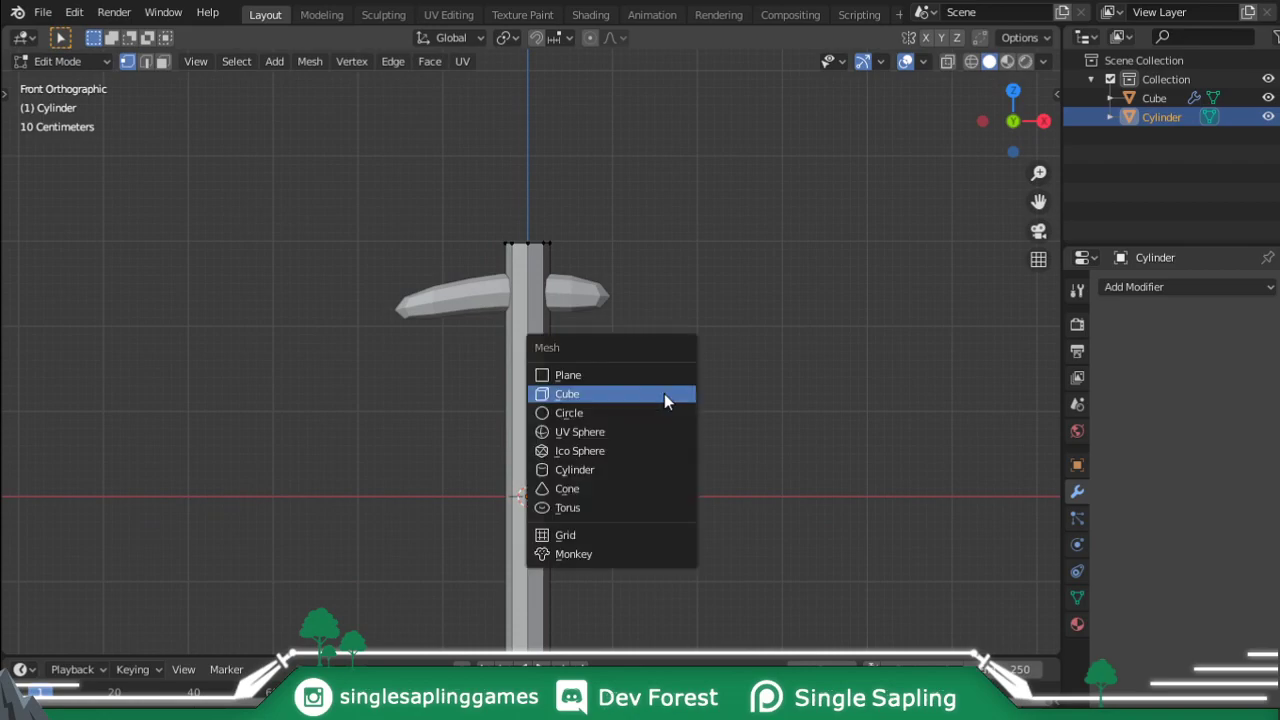
click(657, 395)
middle_drag(649, 394, 720, 429)
scroll(720, 429, up, 3)
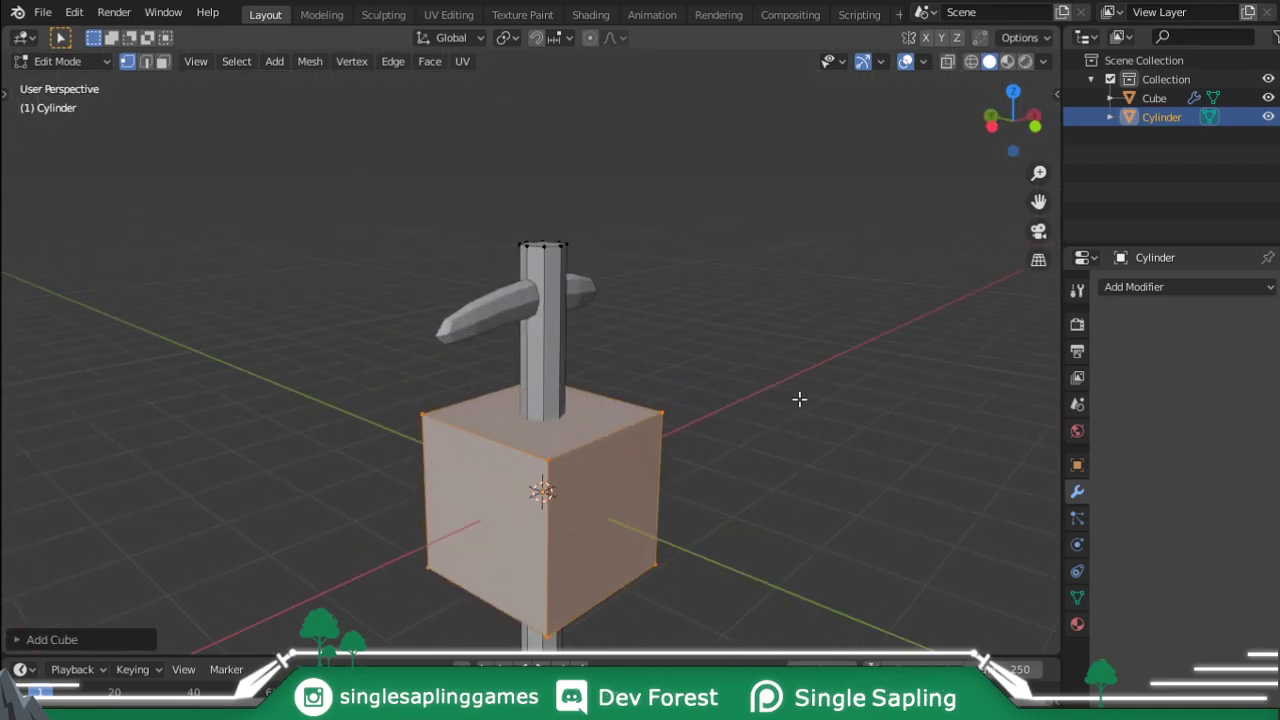
key(s)
click(625, 469)
Cut two vertical edge loops into the cube's right and left faces.
mouse_move(625, 469)
shift+middle_down()
mouse_move(626, 397)
mouse_move(618, 428)
shift+middle_up()
scroll(626, 397, up, 4)
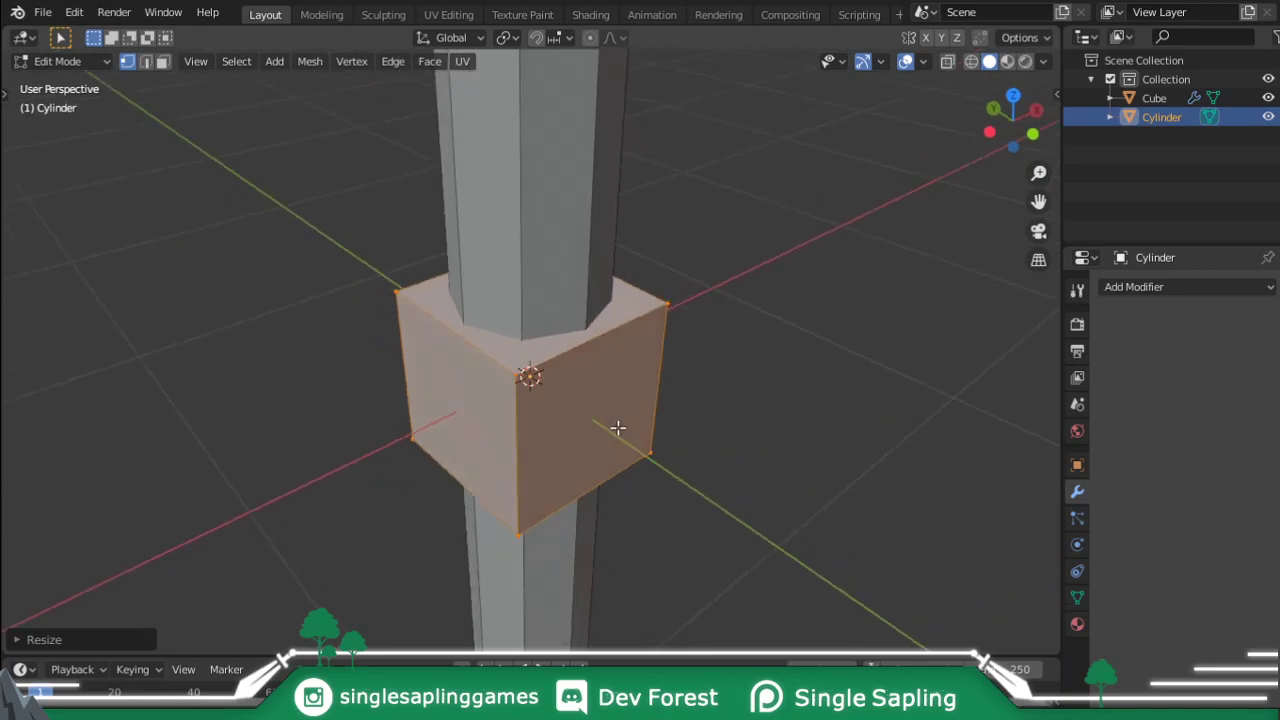
key(ctrl+r)
click(555, 365)
key(ctrl+r)
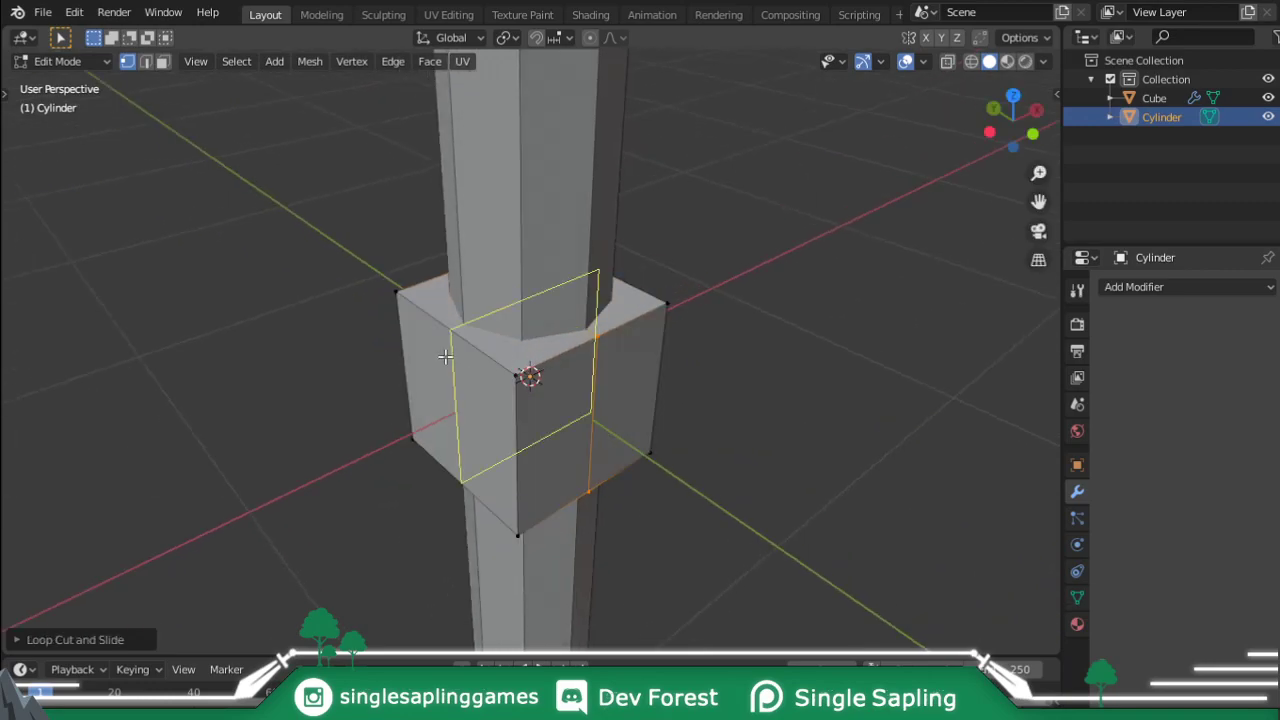
click(445, 356)
Reduce the band's height to about 0.73 along the global Z axis.
click(145, 63)
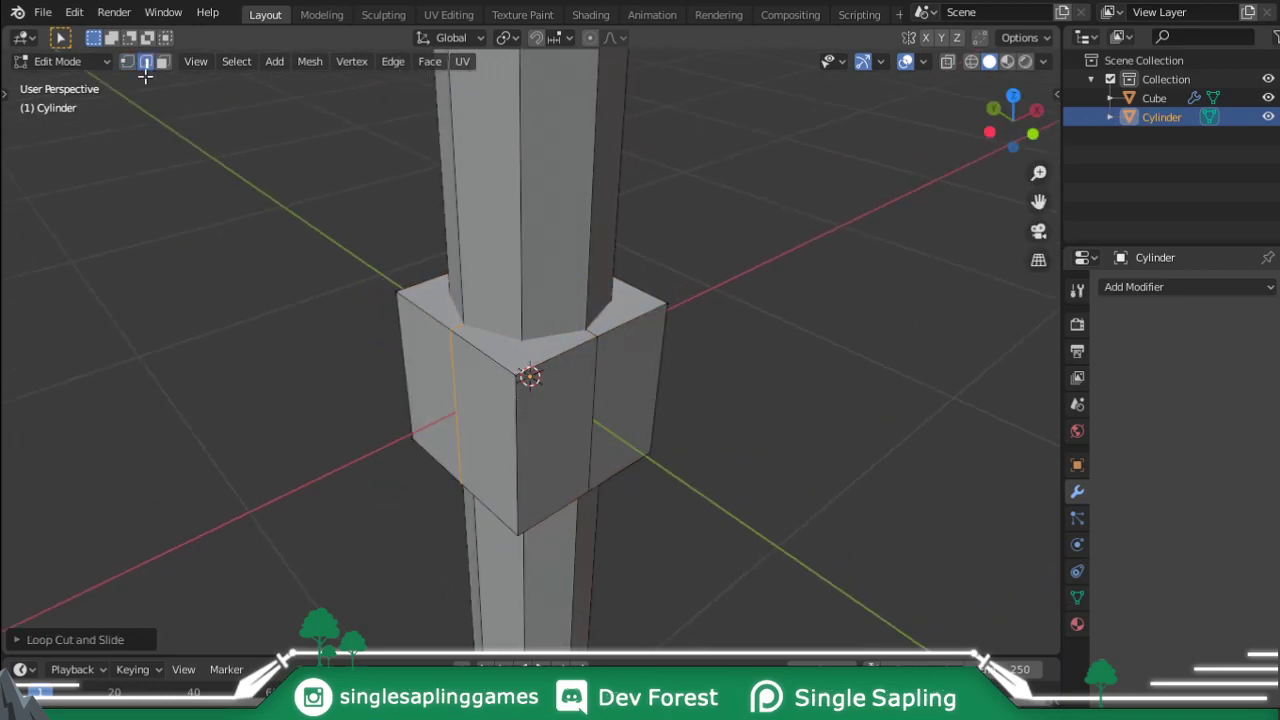
click(399, 325)
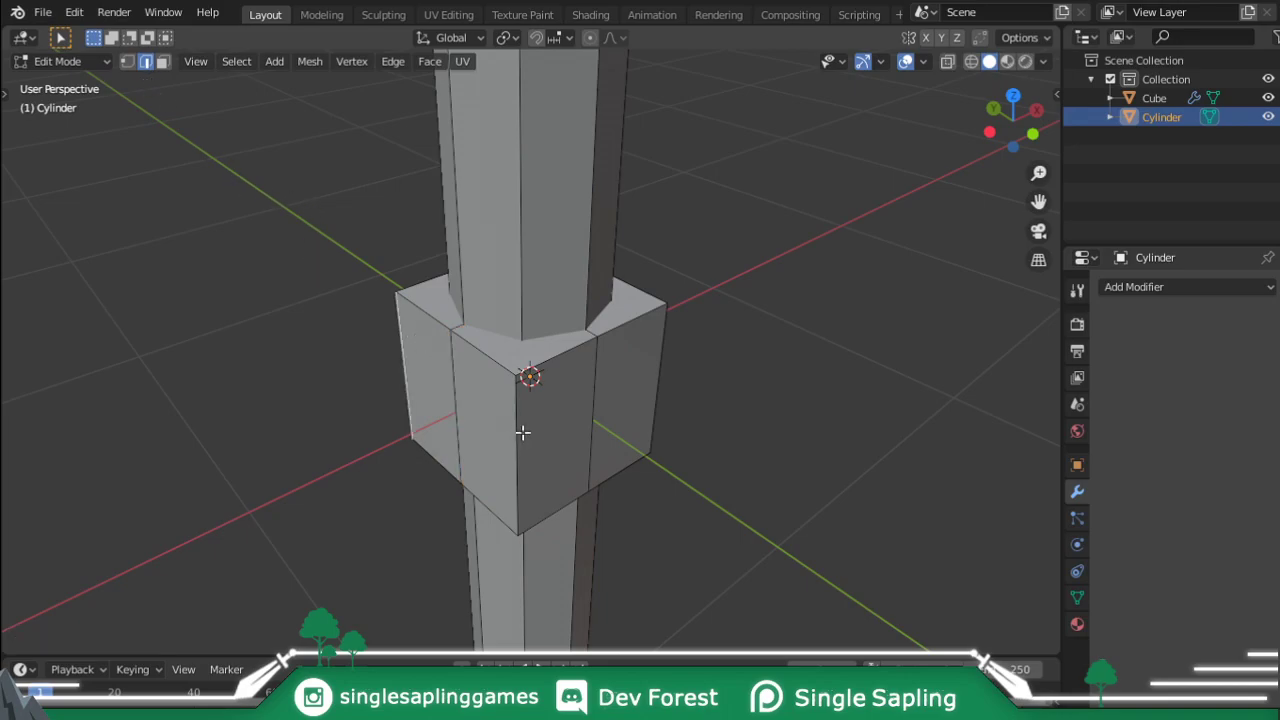
mouse_move(660, 366)
middle_down()
mouse_move(497, 351)
mouse_move(791, 514)
middle_up()
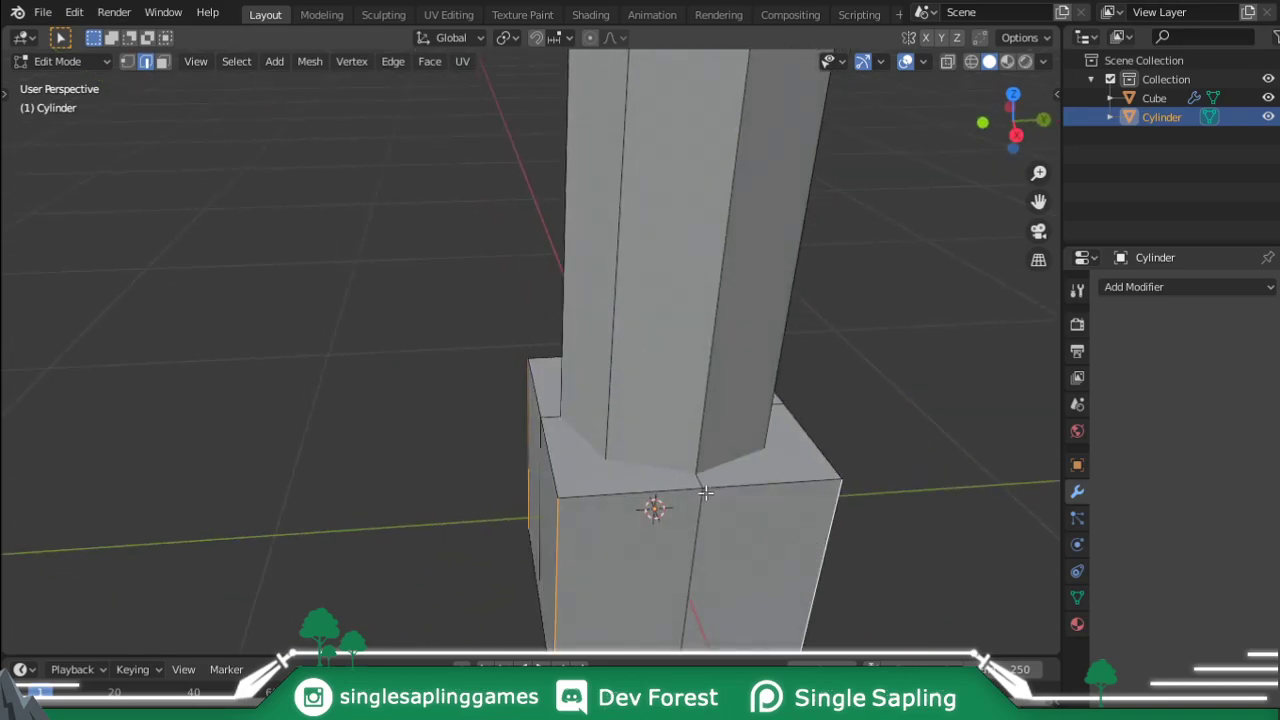
middle_drag(705, 492, 925, 414)
key(s)
key(shift+z)
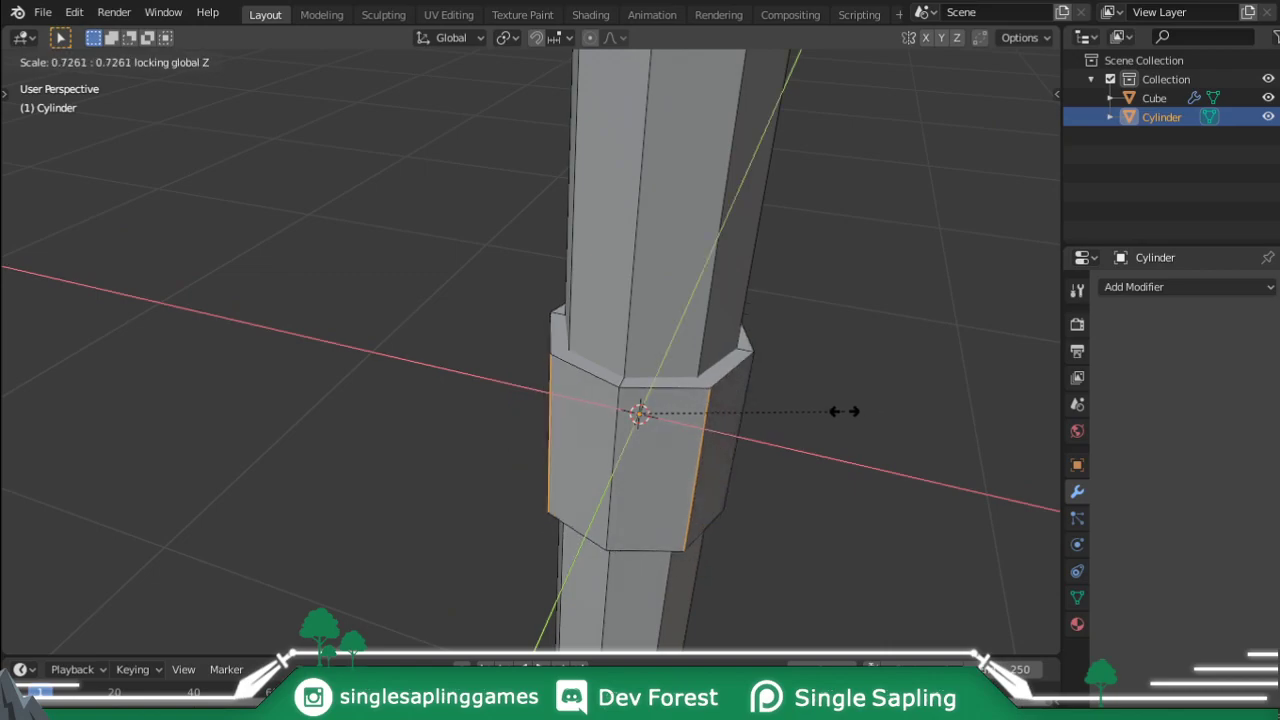
click(845, 411)
middle_drag(845, 411, 672, 408)
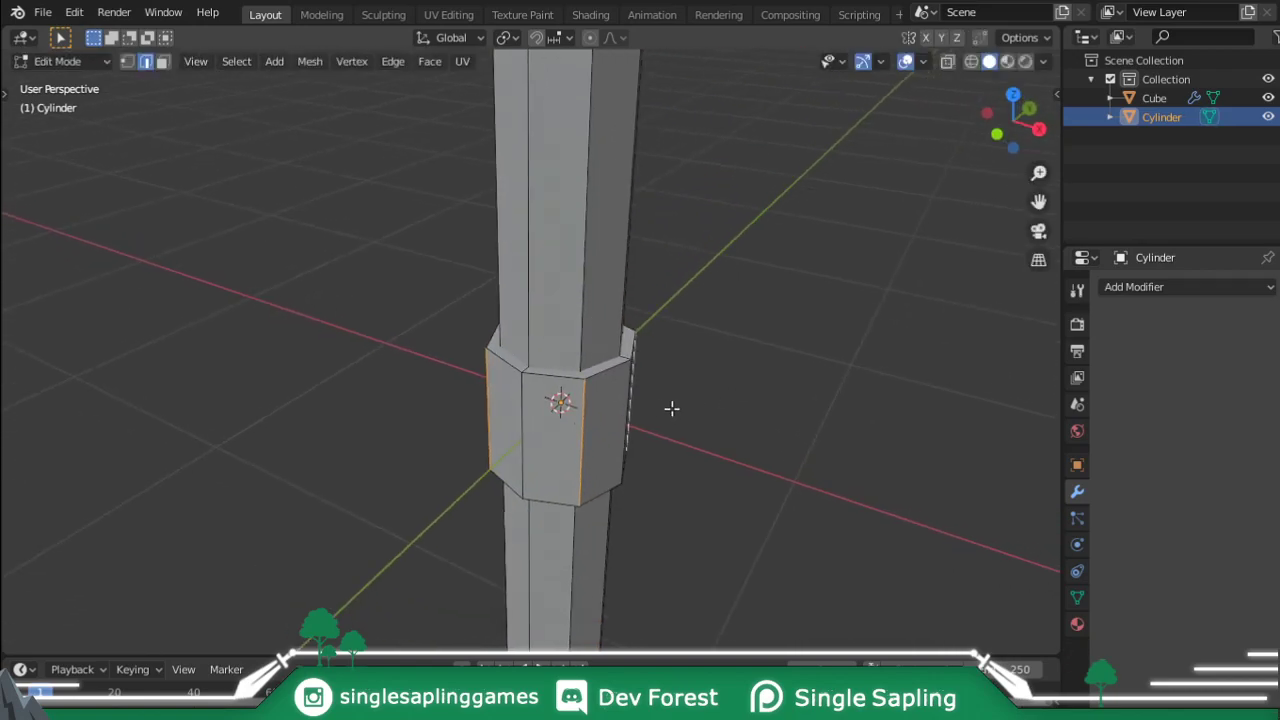
Select the whole band with L and squash it into a thin strip along Z.
key(alt+a)
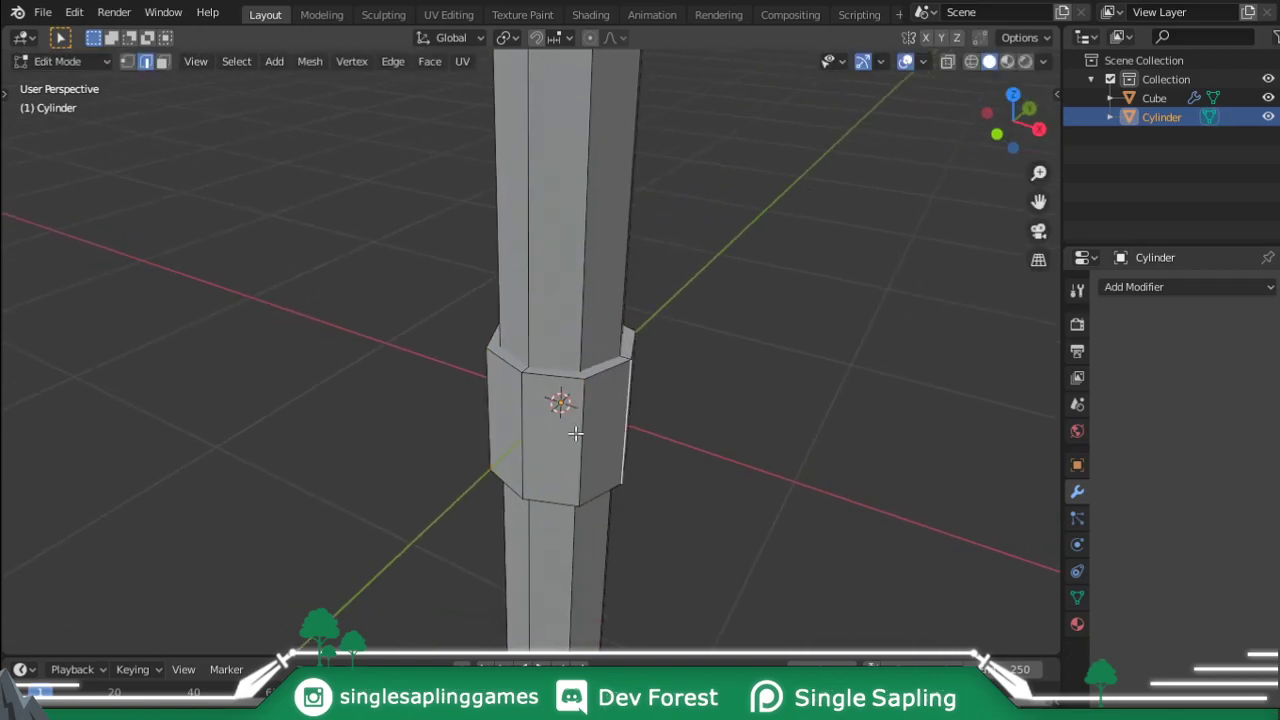
key(l)
middle_drag(588, 434, 728, 296)
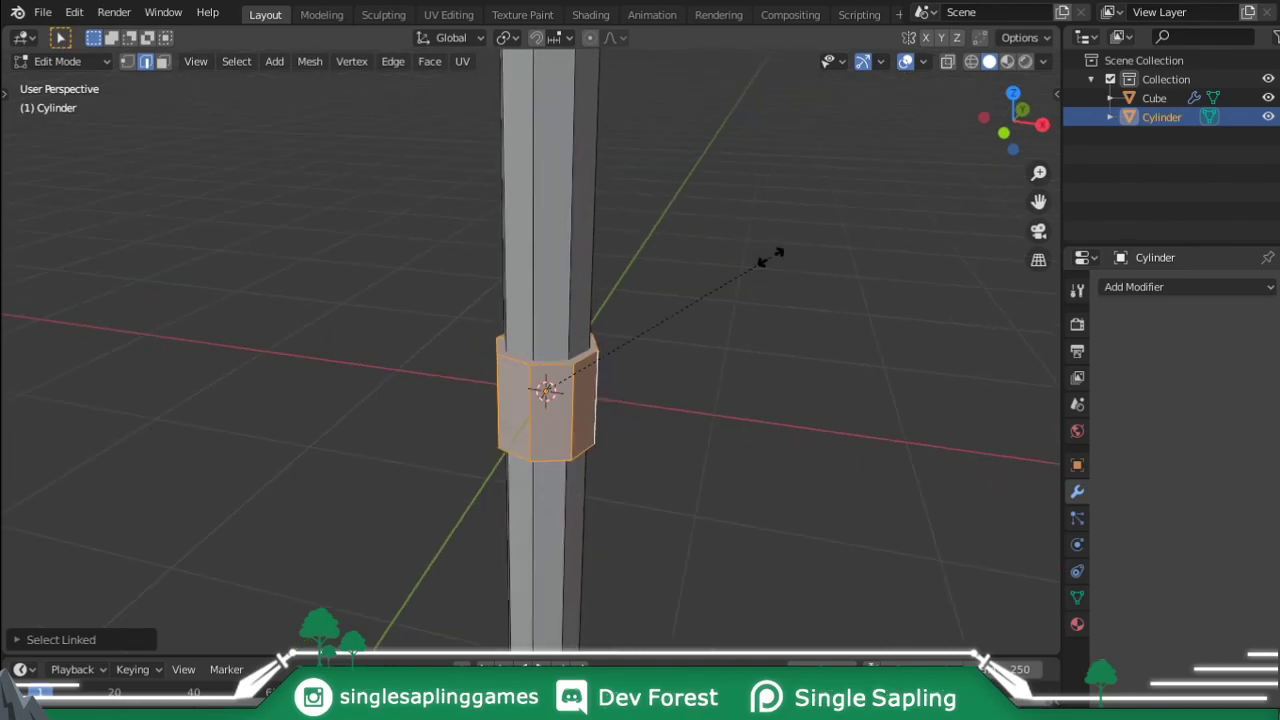
key(z)
click(606, 341)
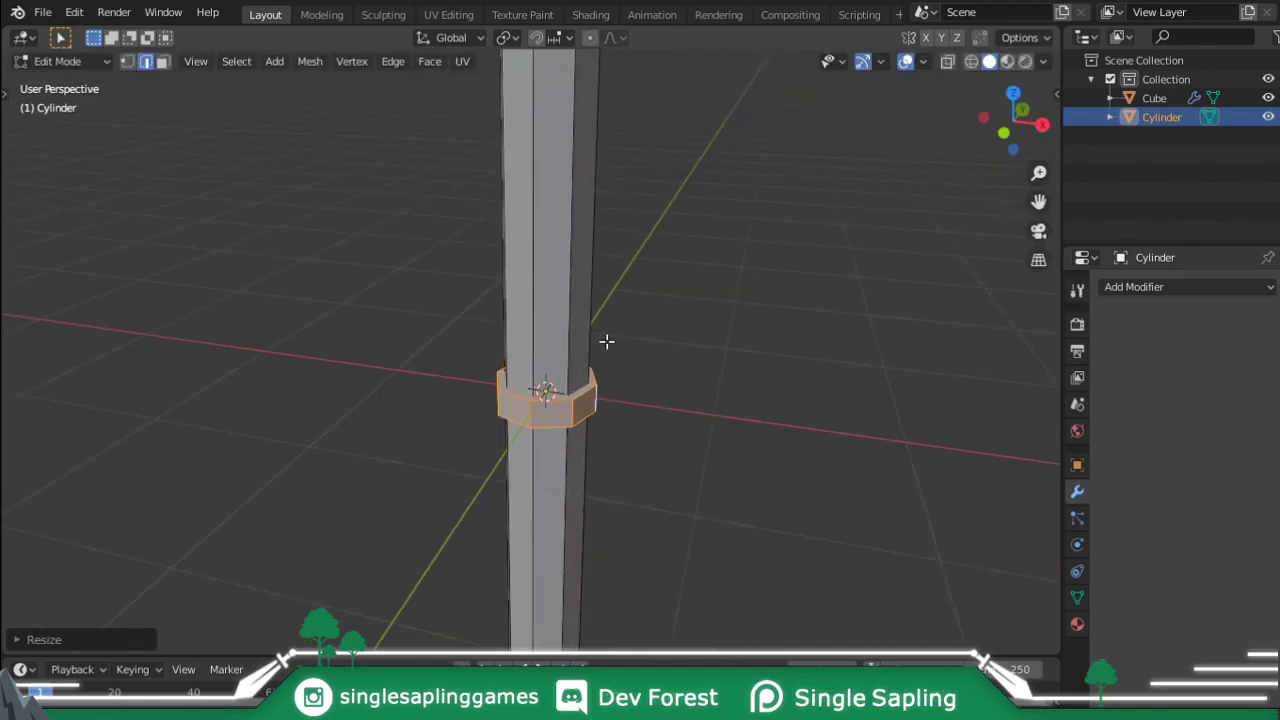
scroll(606, 341, down, 5)
In front view, raise the band to the stone head and tilt it about 40° around Y.
key(KP_1)
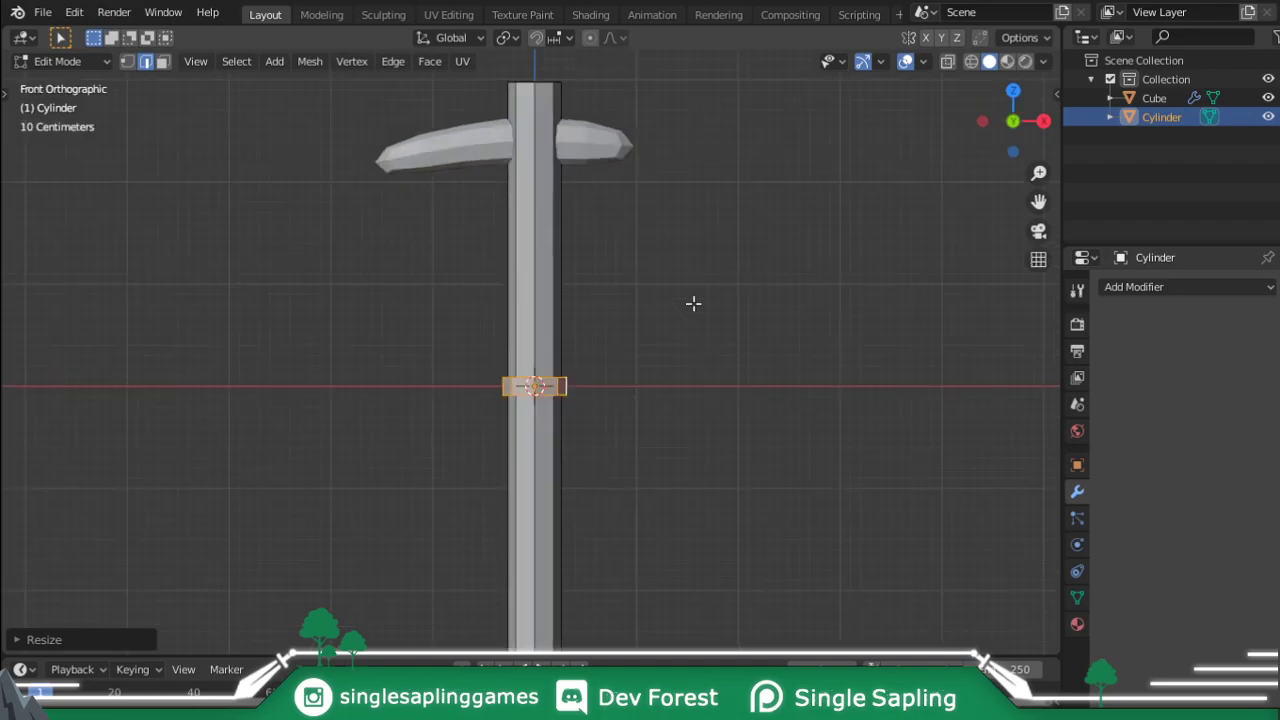
key(g)
key(z)
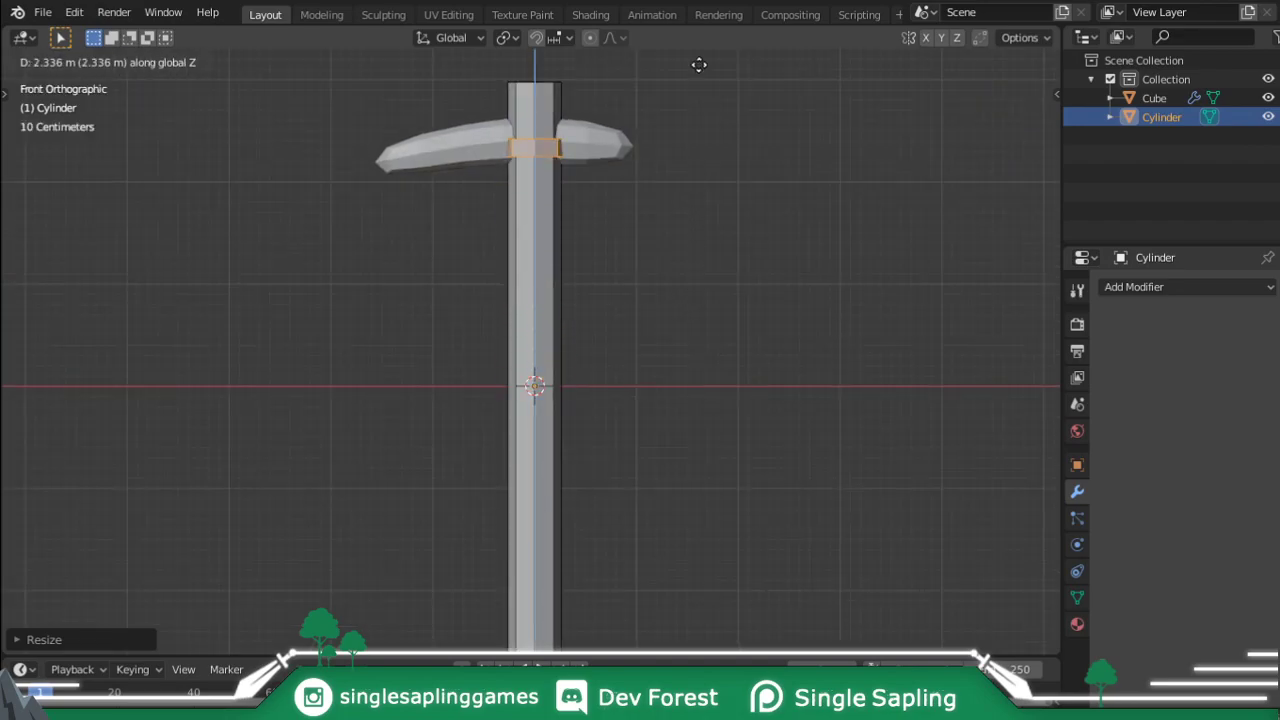
click(697, 60)
key(KP_Decimal)
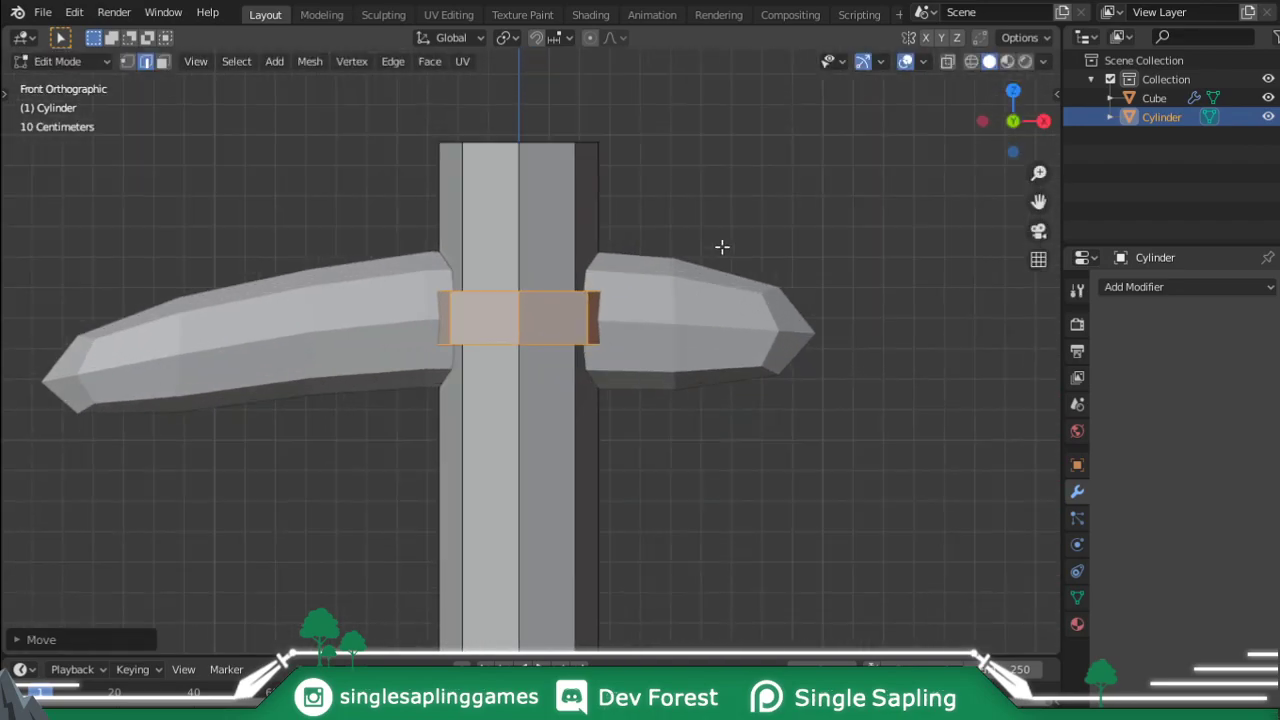
key(r)
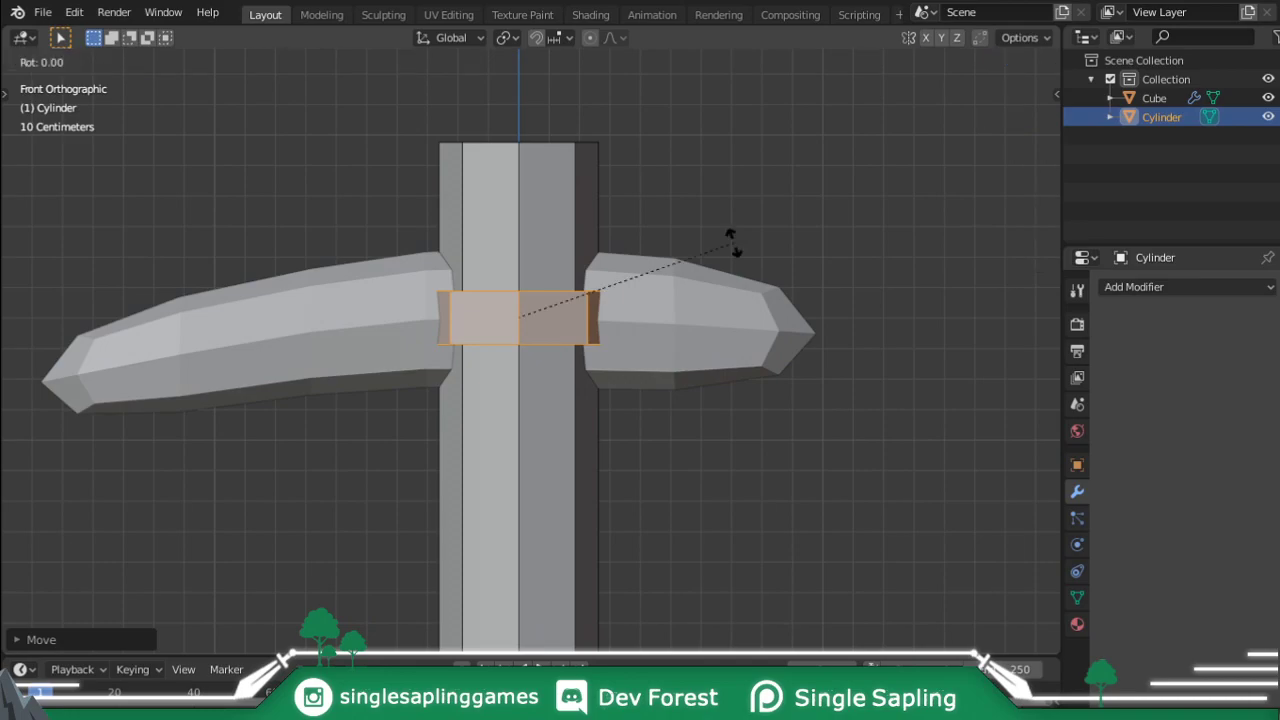
key(y)
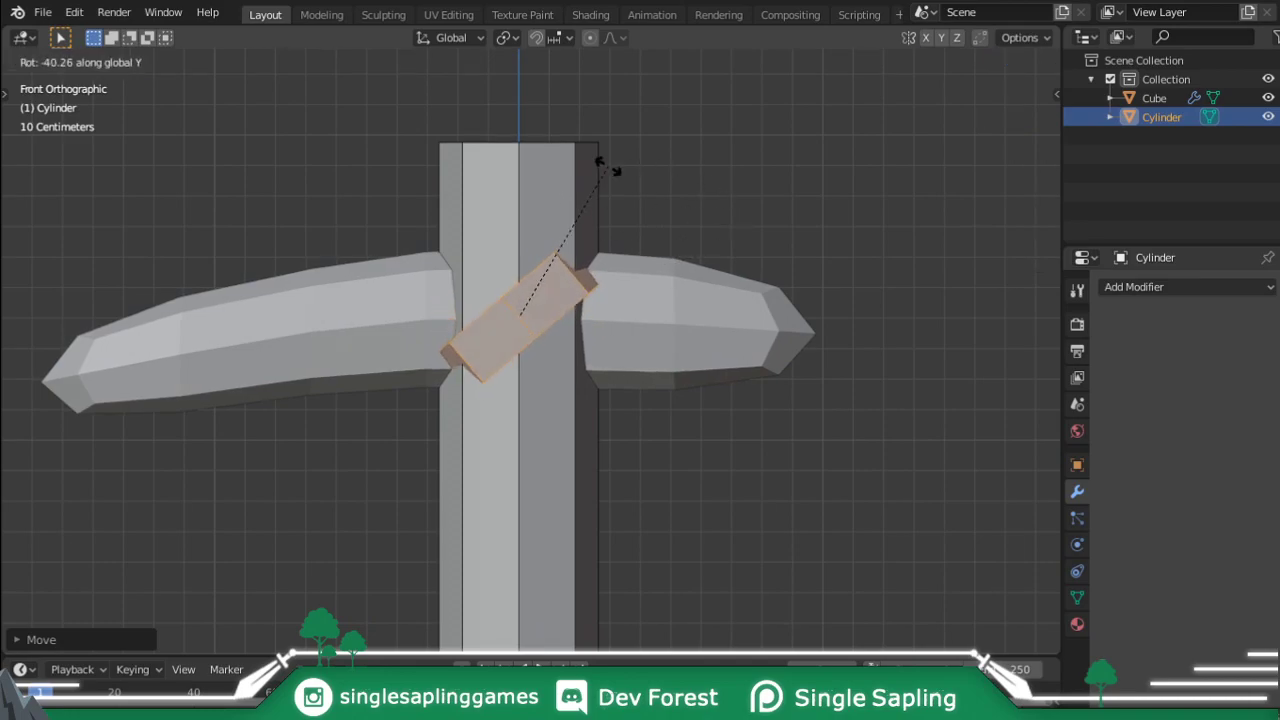
click(617, 166)
In wireframe, pull the band's upper end face up-right and its lower end face down-left.
key(z)
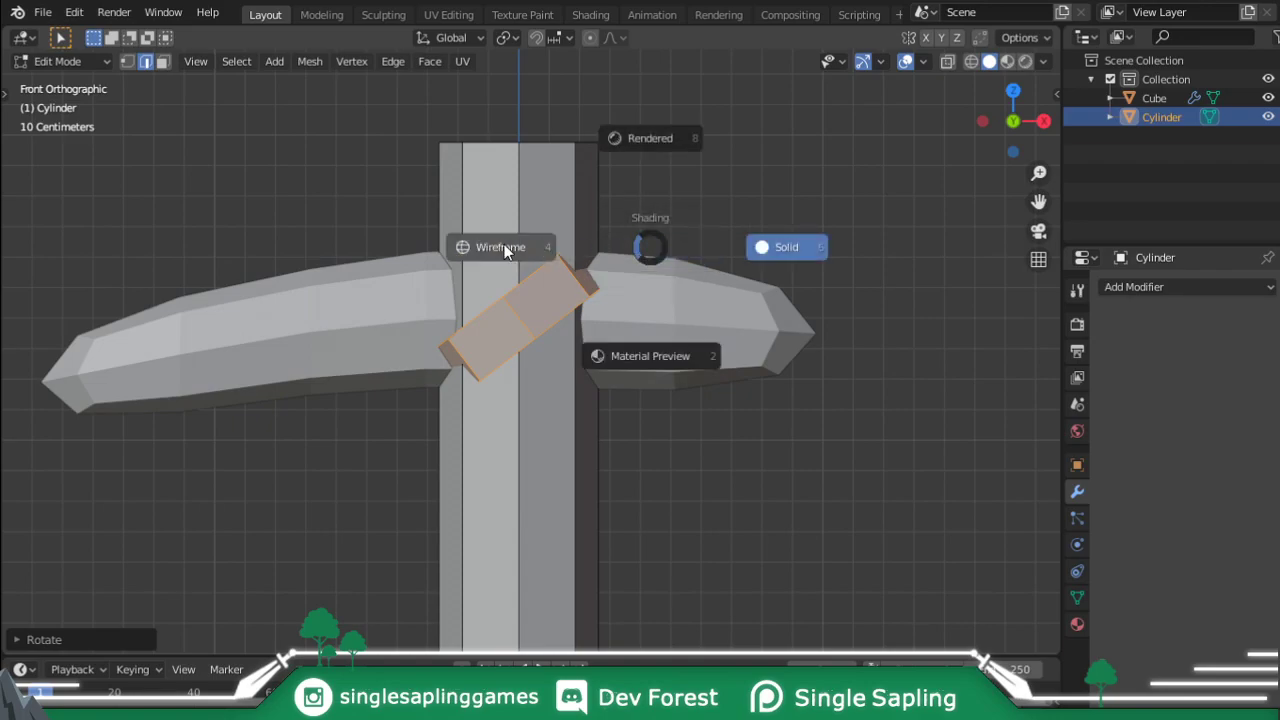
click(504, 244)
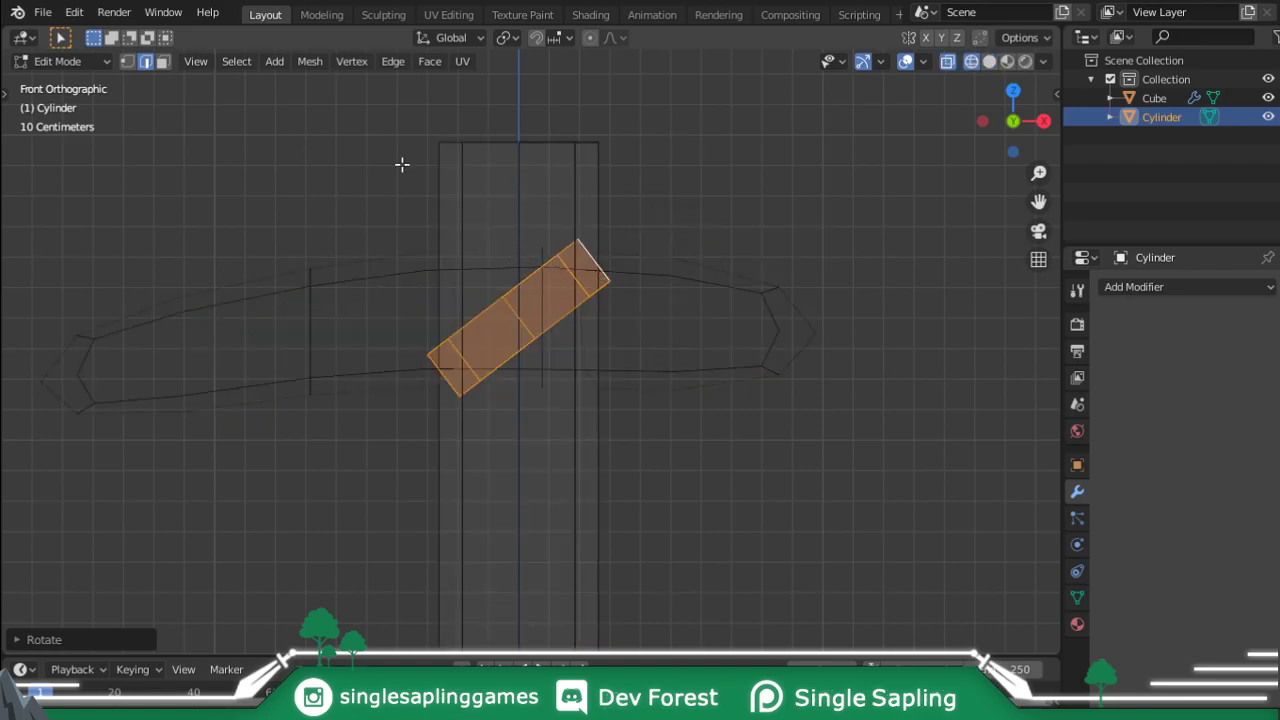
key(3)
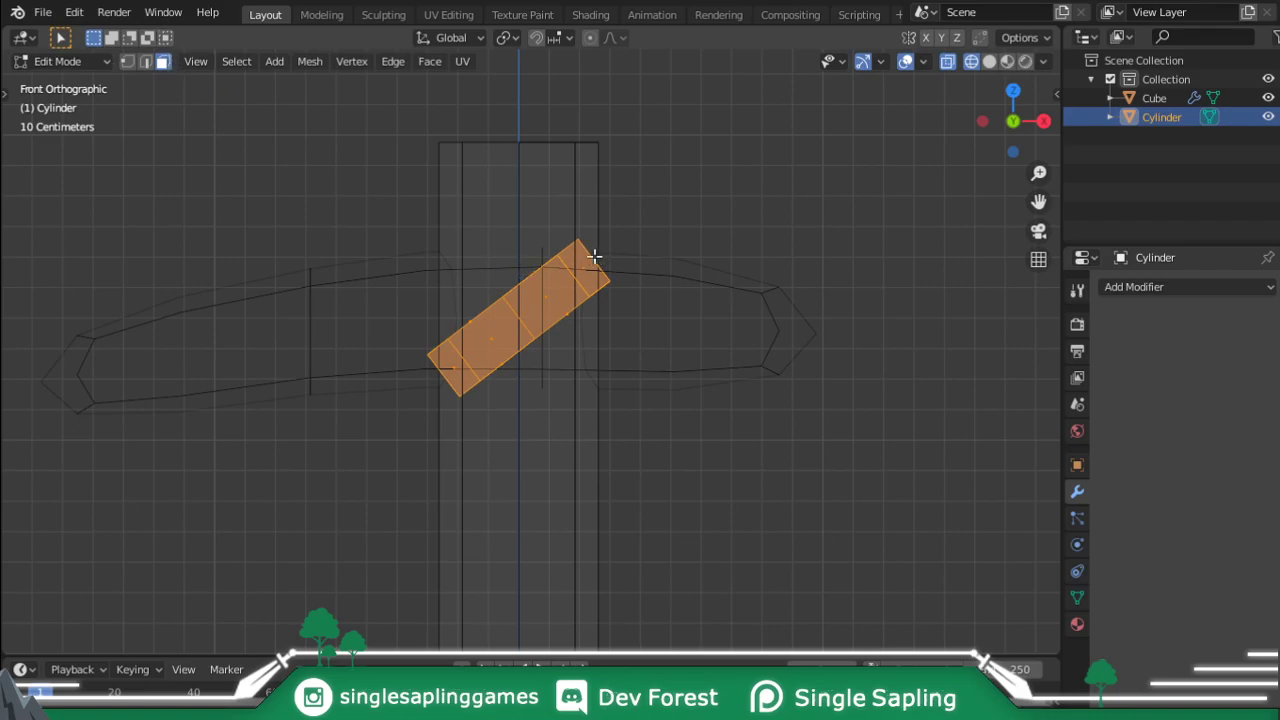
click(592, 257)
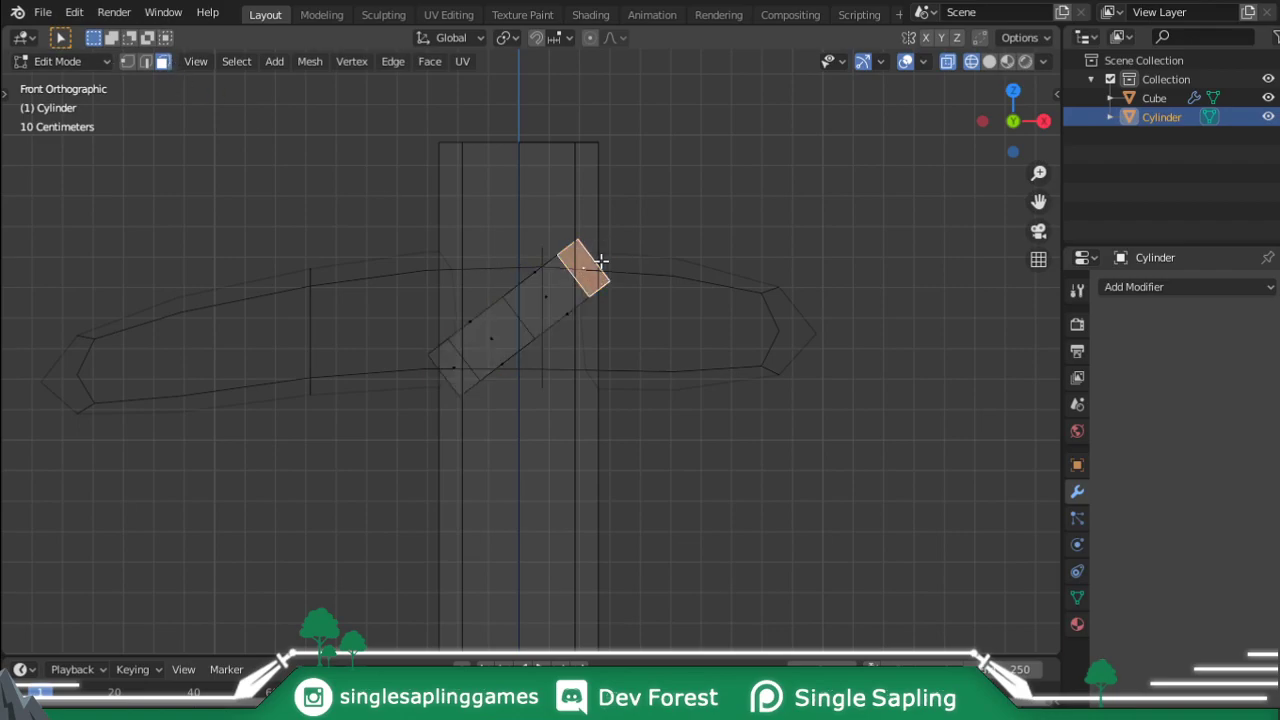
key(g)
click(704, 222)
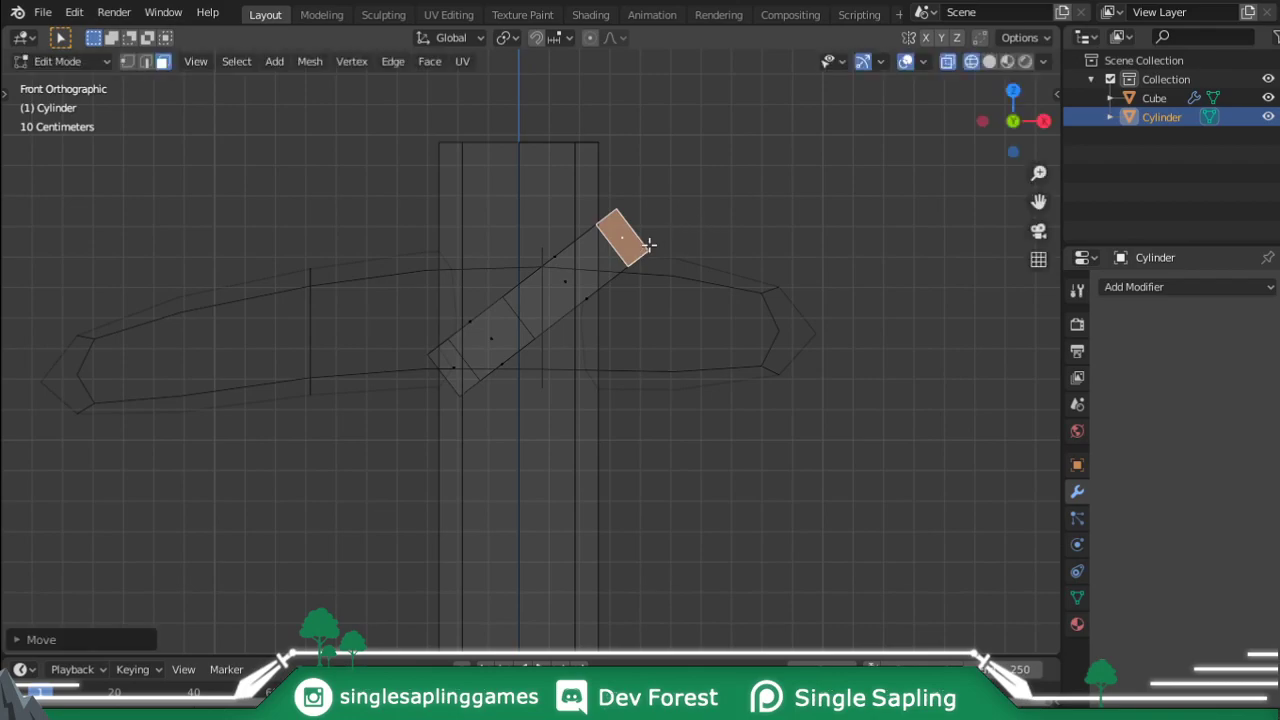
click(448, 370)
key(g)
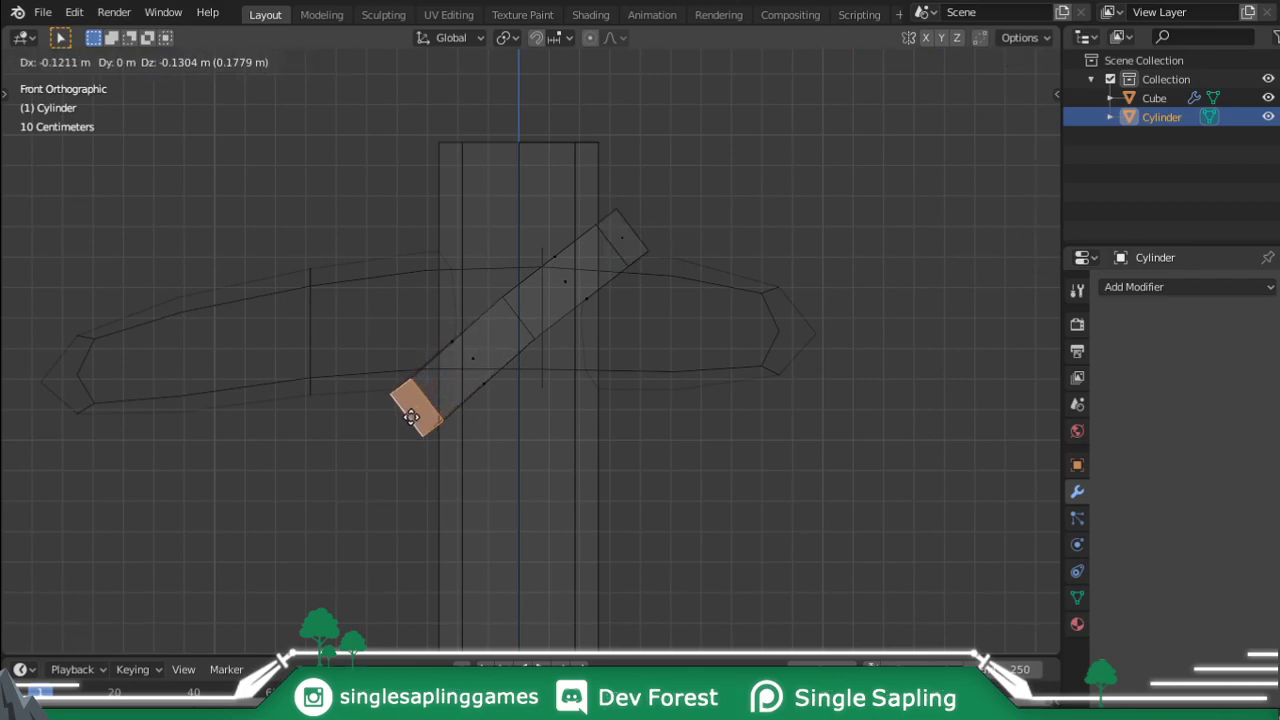
click(412, 414)
Nudge a middle edge of the band, then return to solid shading.
key(2)
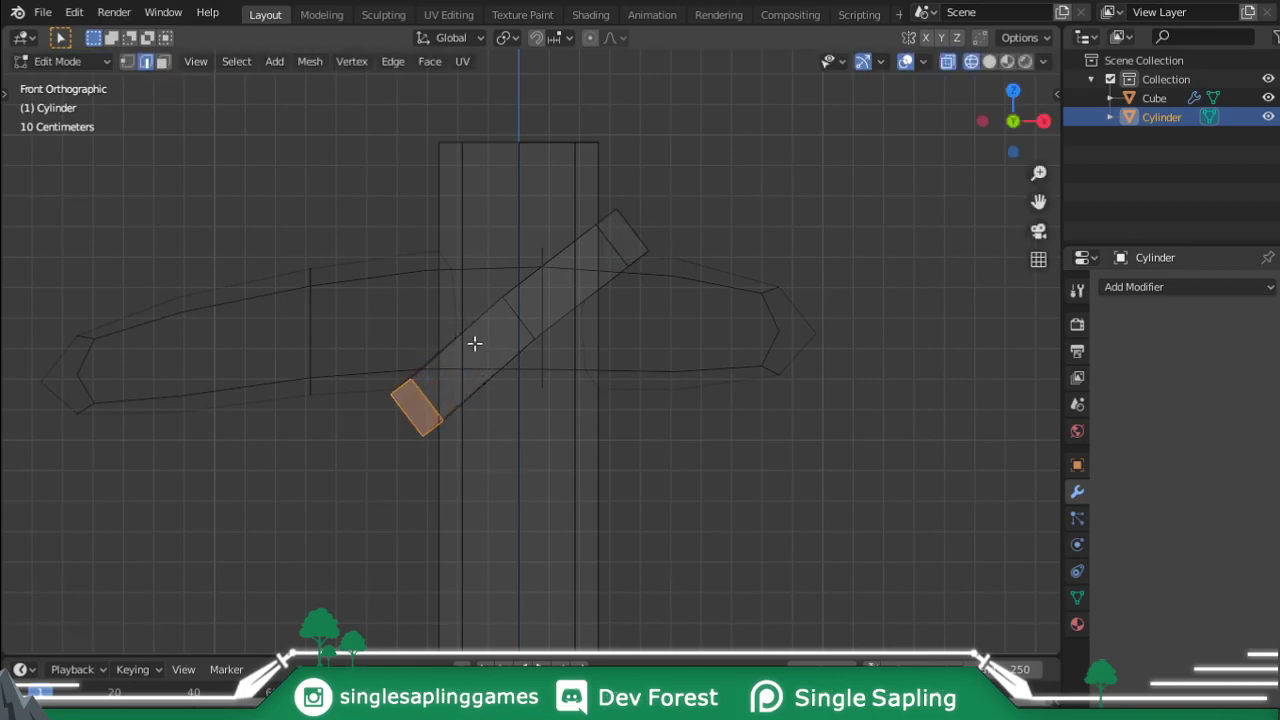
click(522, 319)
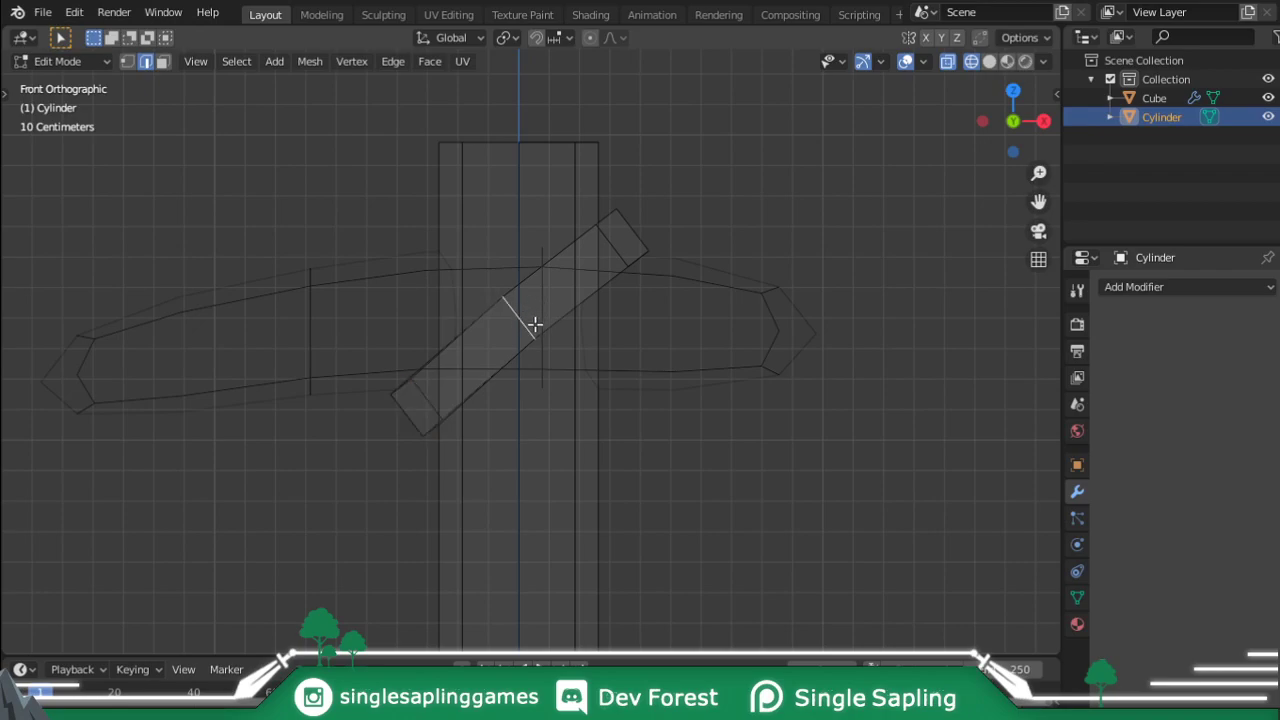
key(g)
click(555, 330)
key(g)
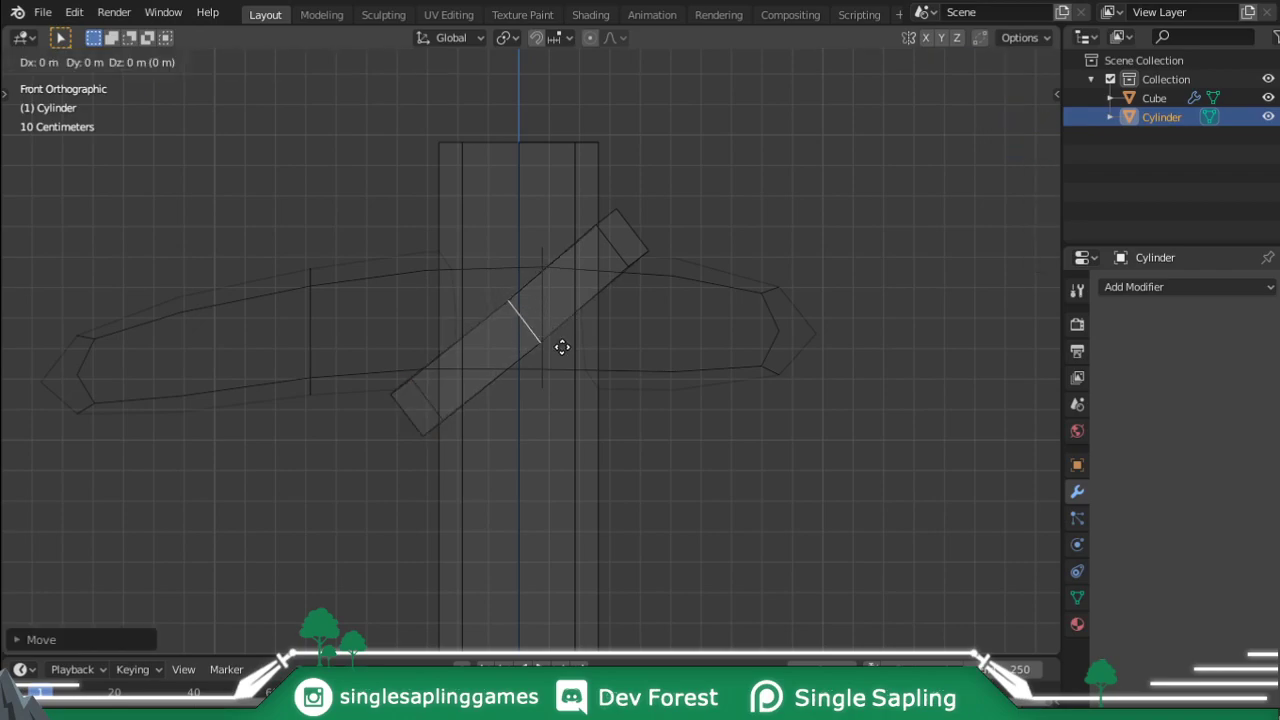
right_click(560, 346)
key(z)
click(700, 346)
mouse_move(676, 332)
middle_down()
mouse_move(597, 400)
mouse_move(711, 409)
middle_up()
key(Tab)
scroll(604, 428, up, 1)
key(Tab)
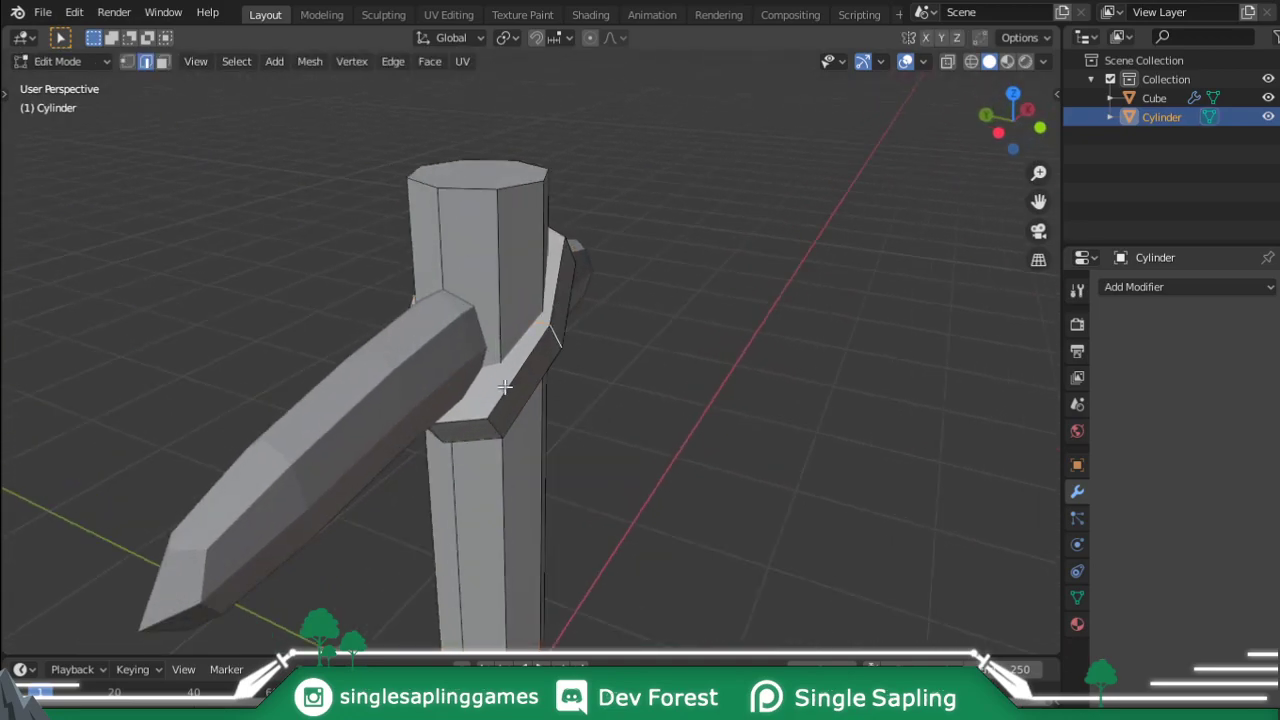
Duplicate the band in place and rotate the copy the opposite way around Y.
click(554, 347)
key(ctrl+l)
mouse_move(665, 381)
middle_down()
mouse_move(646, 383)
mouse_move(780, 306)
middle_up()
key(shift+d)
key(Escape)
key(r)
key(y)
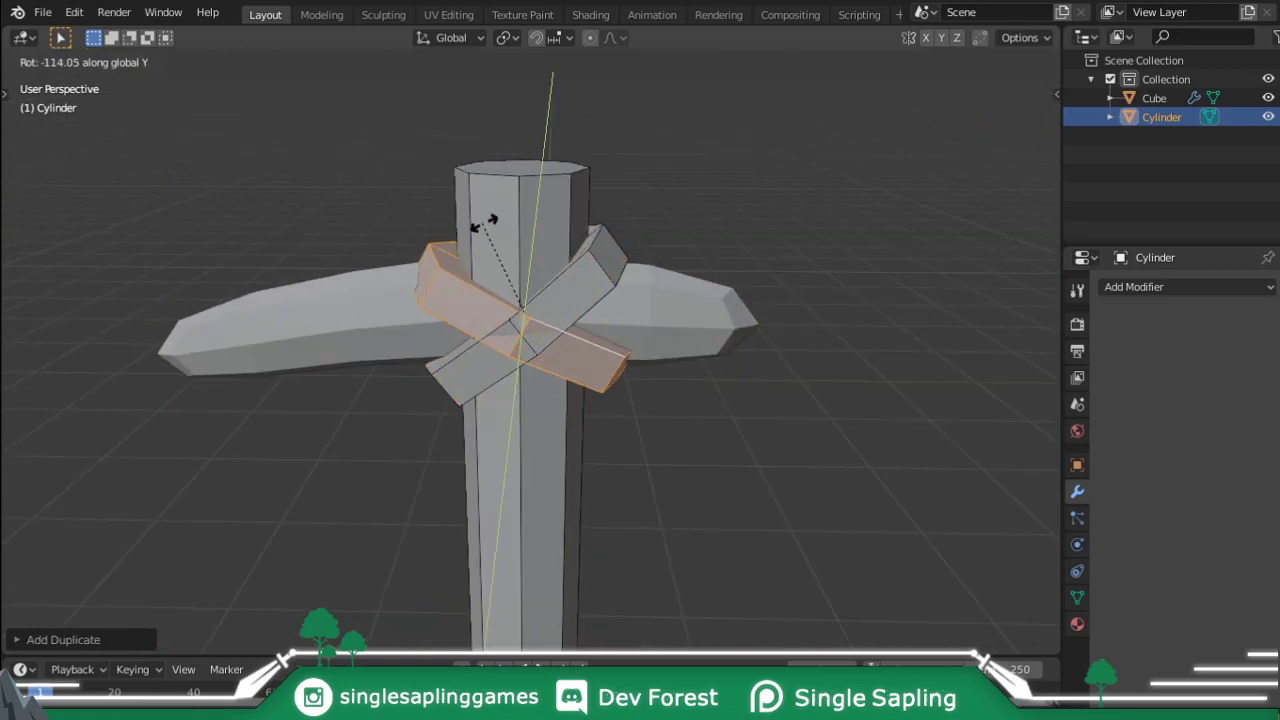
click(503, 224)
Nudge the copied band into position in front view and clear the selection.
key(KP_1)
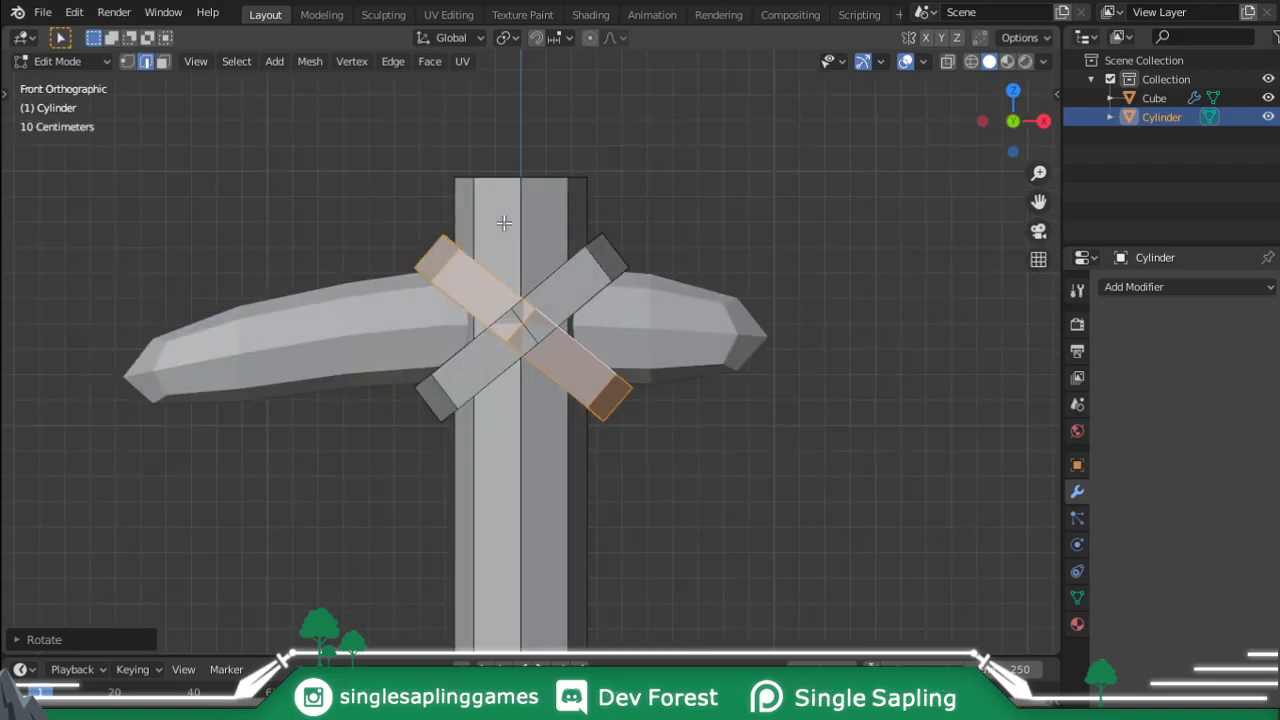
key(g)
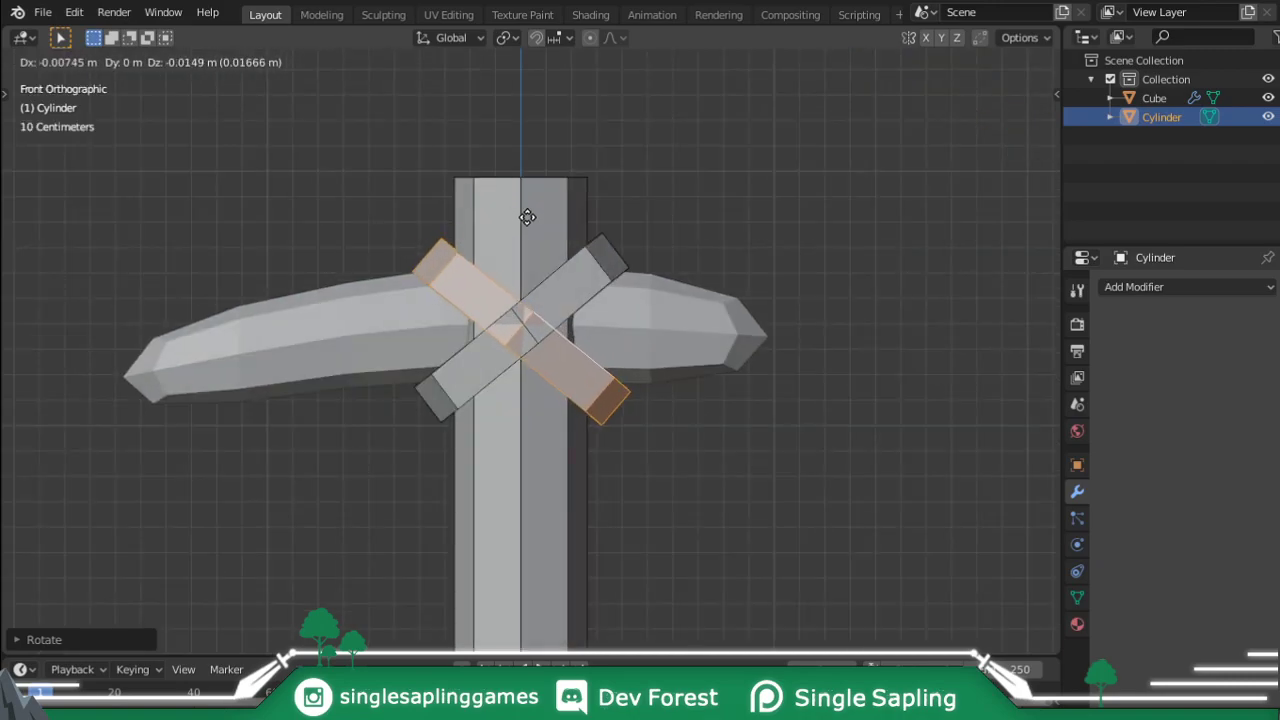
click(527, 217)
key(Tab)
mouse_move(527, 217)
middle_down()
mouse_move(685, 306)
mouse_move(533, 217)
mouse_move(614, 280)
mouse_move(718, 297)
middle_up()
key(Tab)
key(alt+a)
Squash the first two rope bands narrower along the Y axis.
key(l)
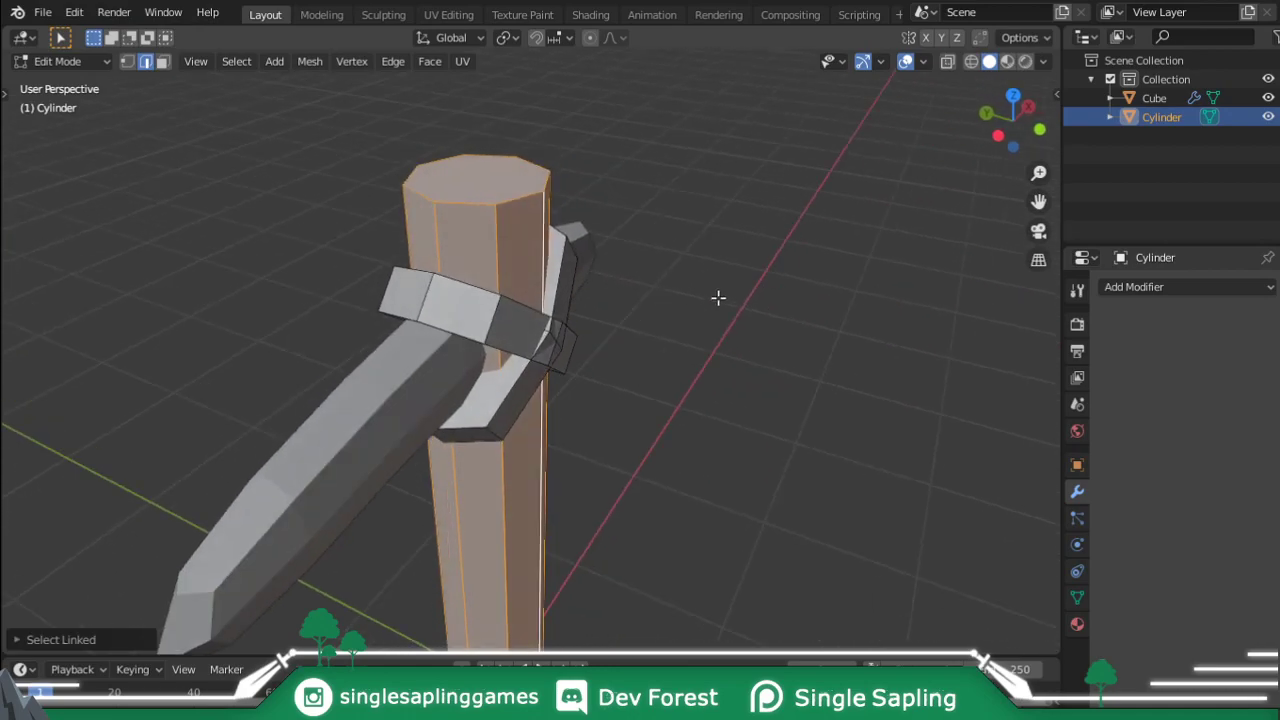
key(s)
key(y)
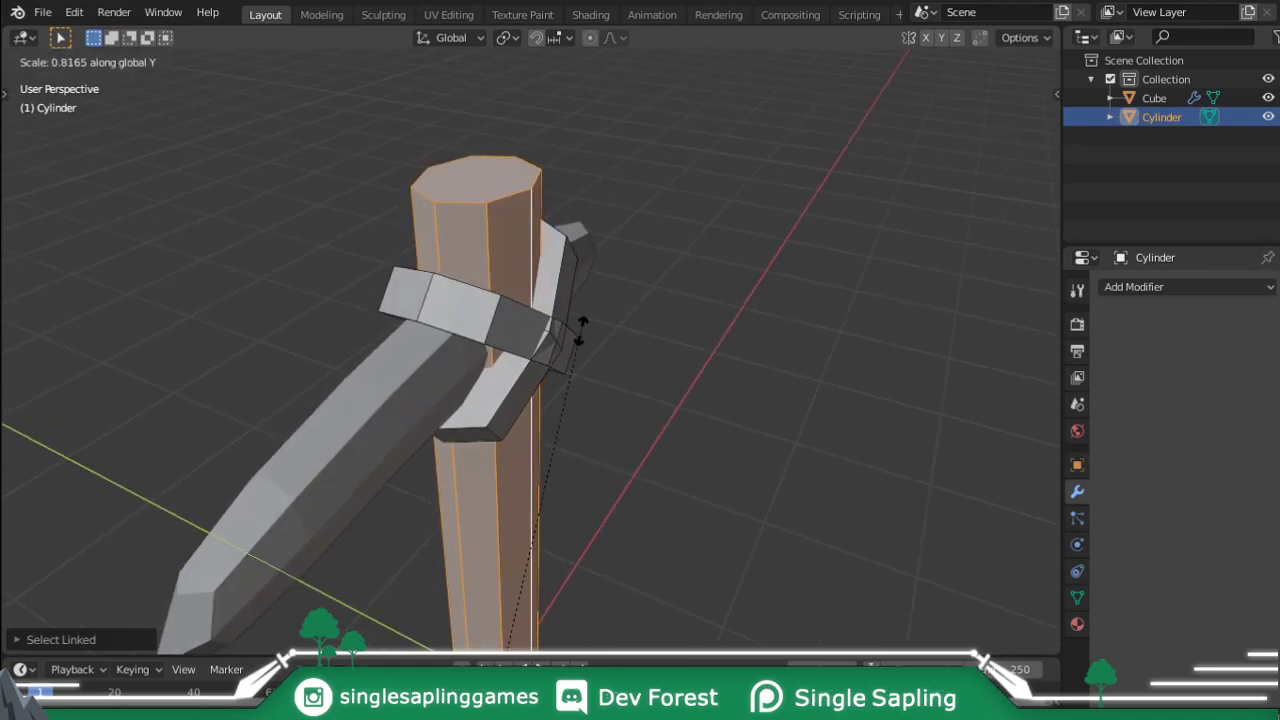
click(580, 328)
key(Tab)
mouse_move(657, 412)
middle_down()
mouse_move(685, 383)
mouse_move(549, 389)
mouse_move(539, 360)
middle_up()
key(Tab)
key(alt+a)
key(l)
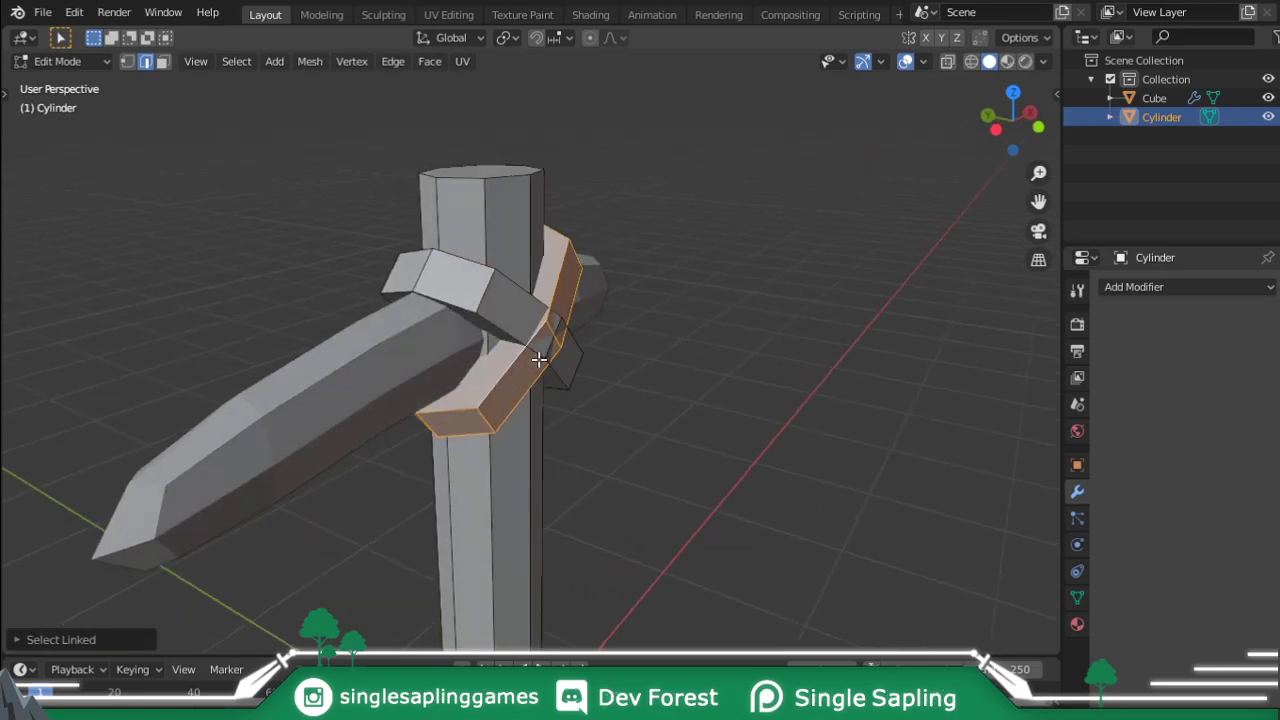
key(s)
key(y)
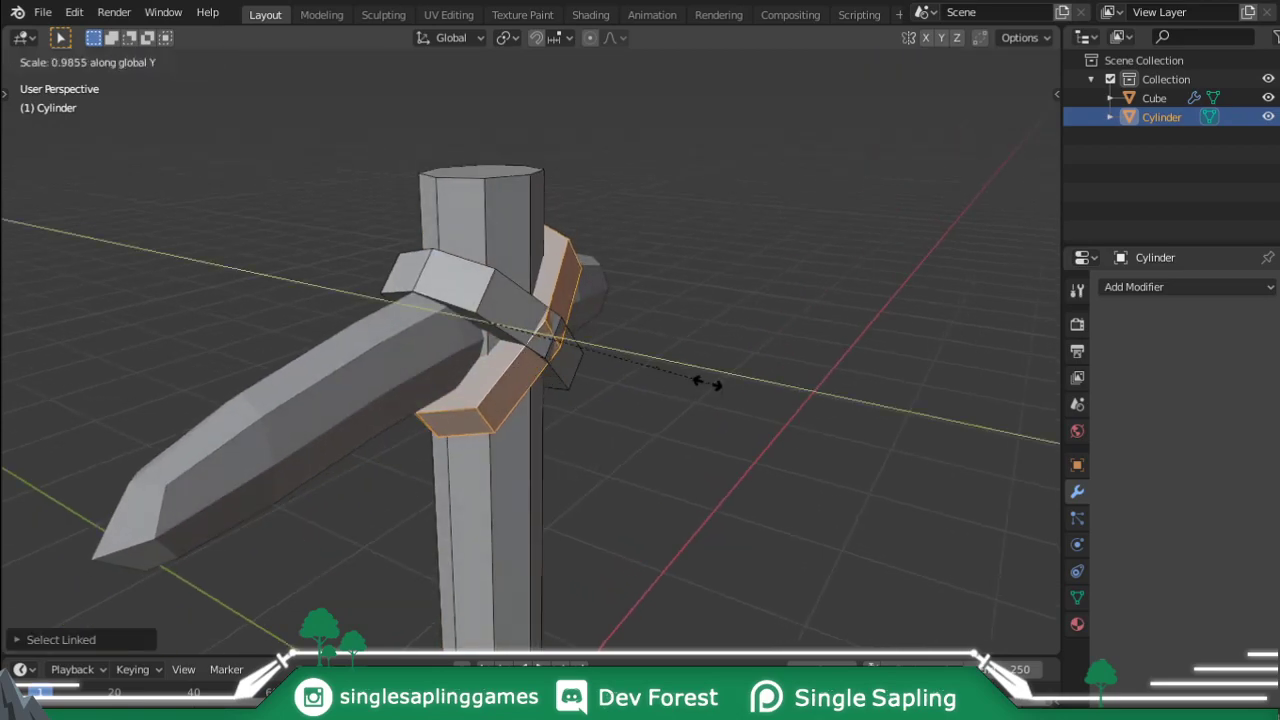
click(683, 377)
key(Tab)
middle_drag(683, 377, 715, 388)
Squash the remaining rope band along Y, then look over the finished bindings in Object Mode.
key(Tab)
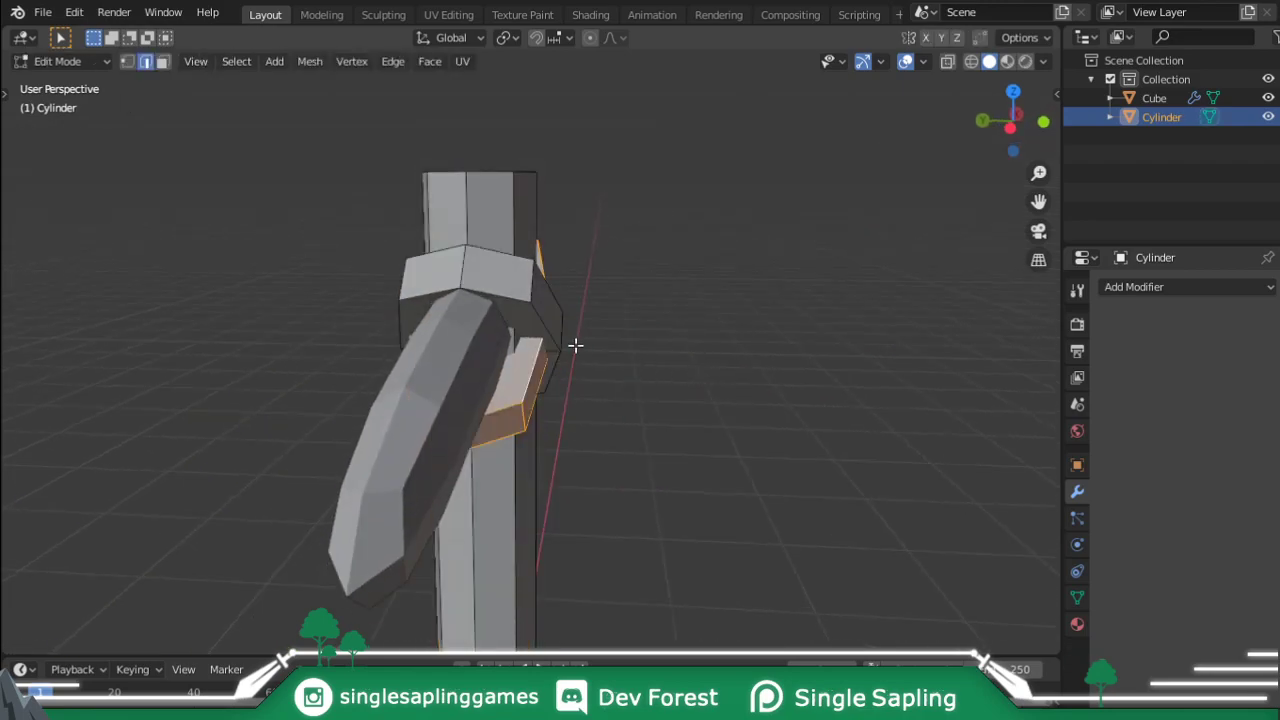
key(alt+a)
key(l)
key(s)
key(y)
click(677, 340)
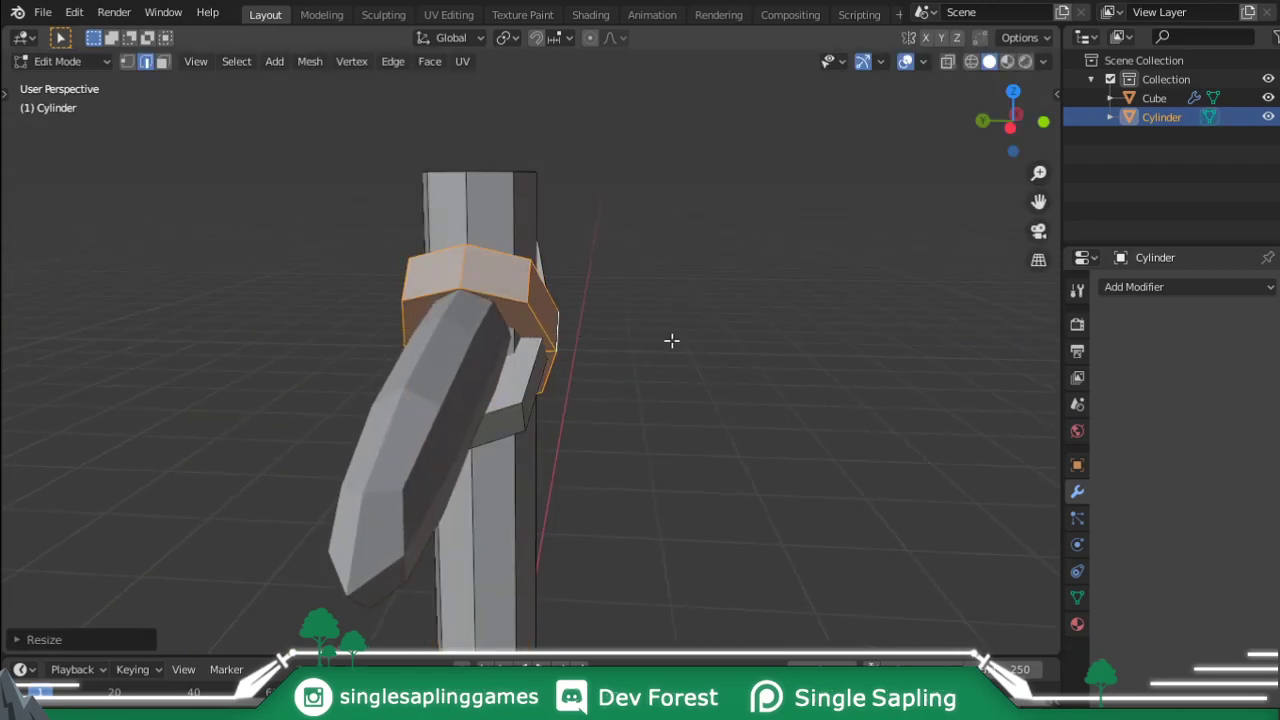
key(Tab)
middle_drag(671, 340, 576, 349)
key(alt+a)
scroll(576, 349, down, 3)
middle_drag(574, 265, 634, 254)
scroll(634, 254, down, 2)
mouse_move(617, 304)
middle_down()
mouse_move(627, 288)
mouse_move(691, 306)
mouse_move(923, 294)
mouse_move(785, 313)
middle_up()
scroll(671, 269, up, 2)
Switch to Front Orthographic view, select the Cylinder handle and enter Edit Mode.
scroll(770, 310, down, 1)
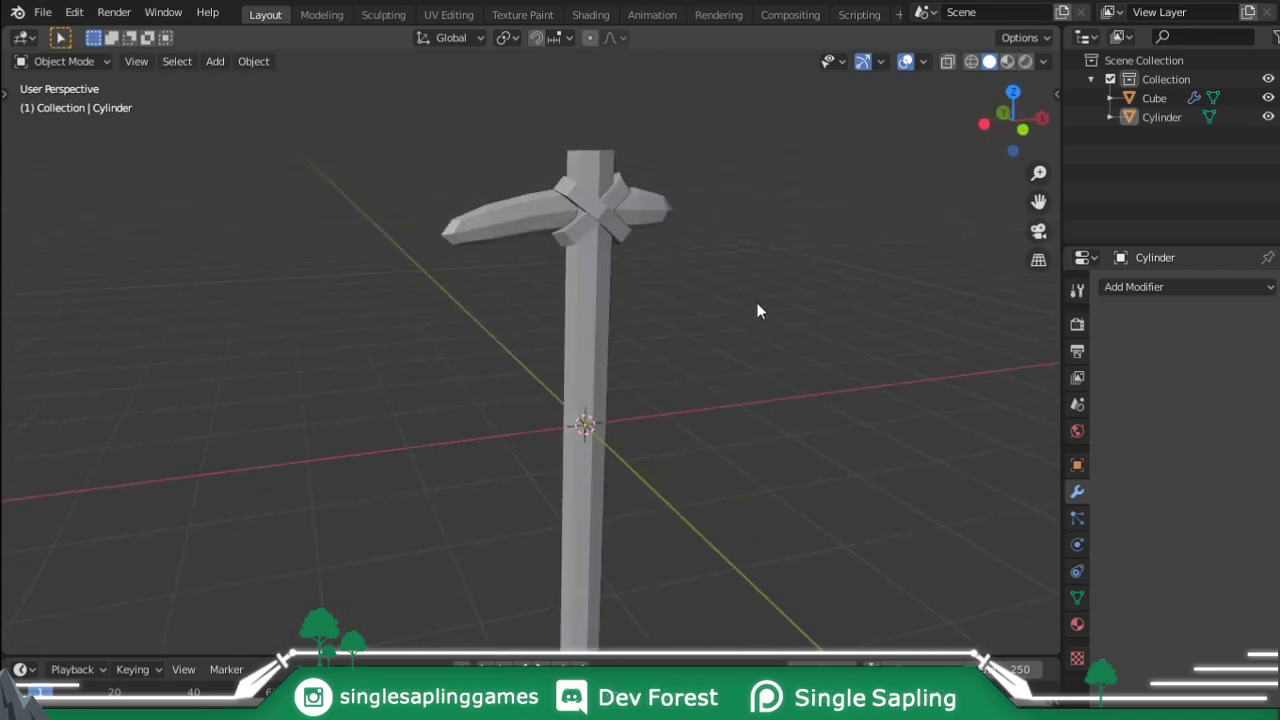
scroll(757, 309, down, 1)
key(KP_1)
scroll(755, 305, up, 2)
scroll(752, 303, down, 3)
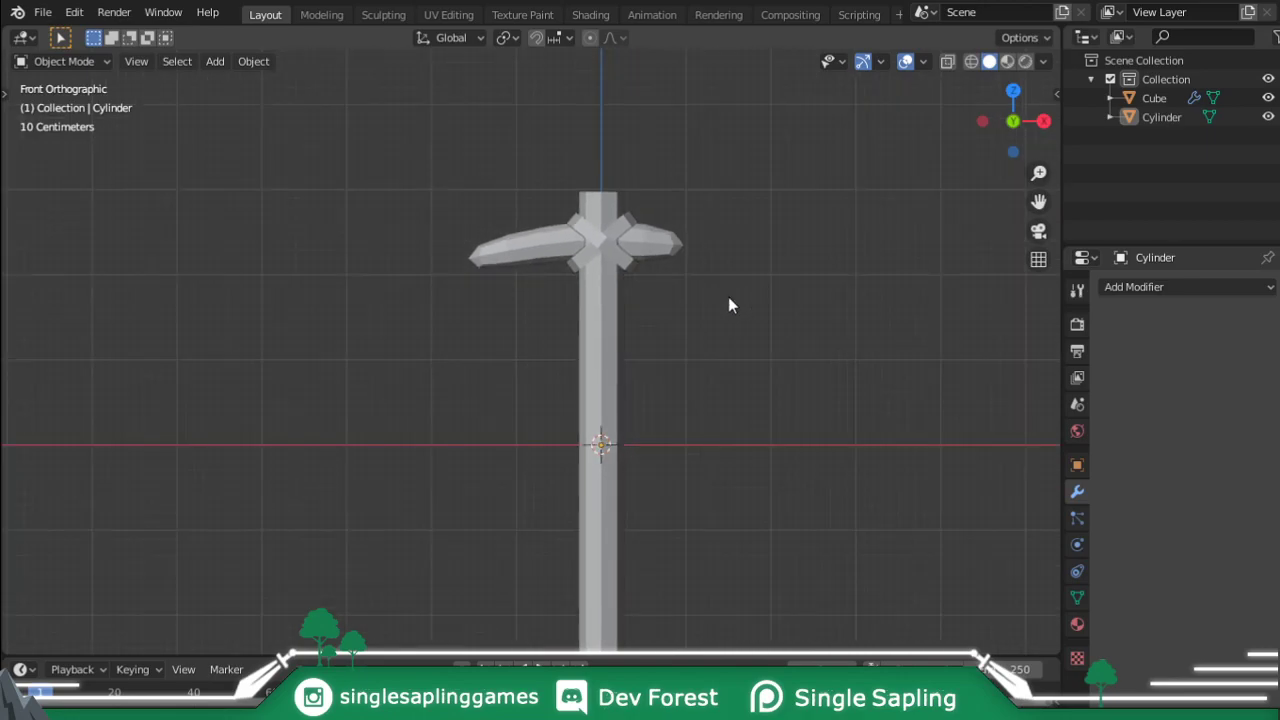
scroll(576, 318, up, 2)
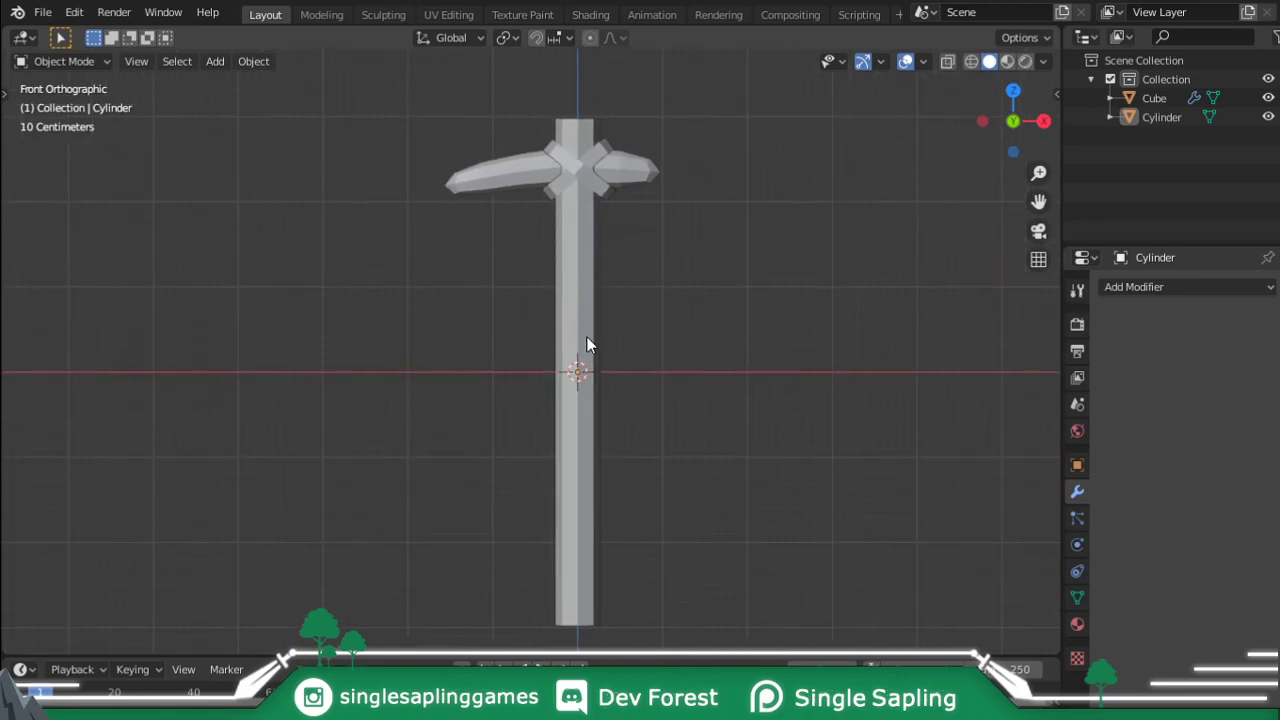
click(592, 412)
key(Tab)
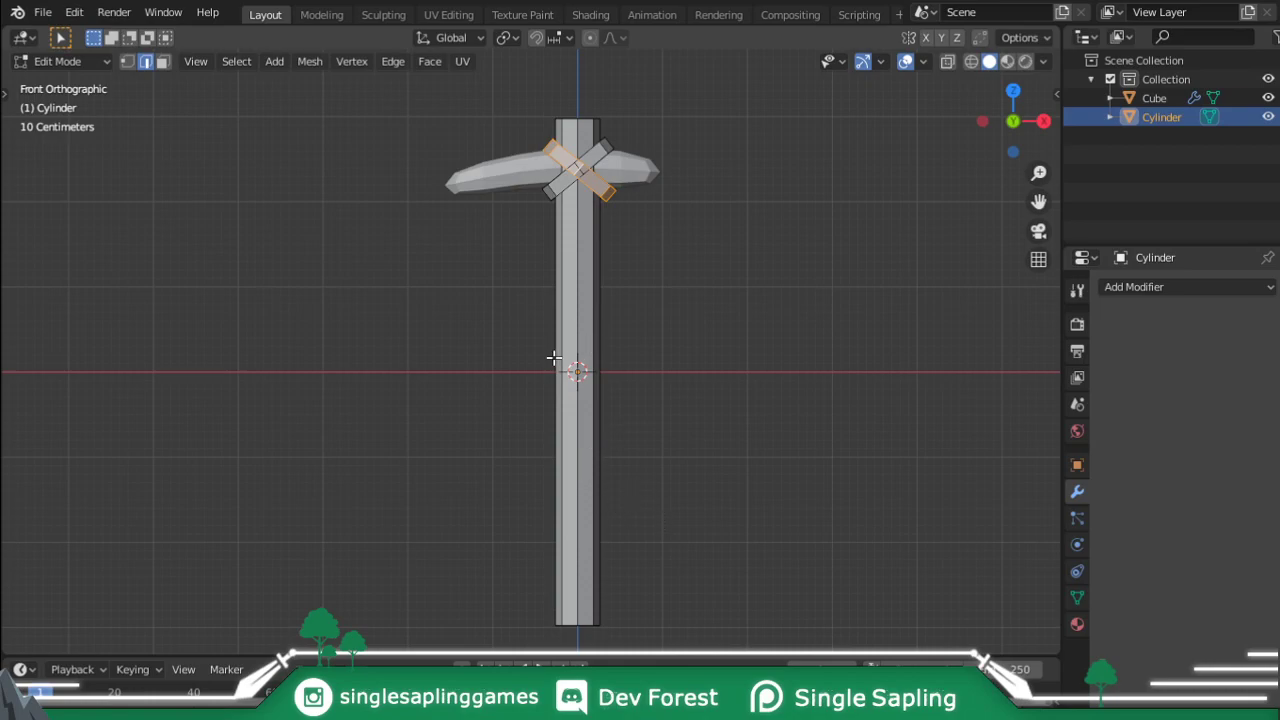
In wireframe, scale the handle's bottom face down with Z locked so the handle tapers.
click(484, 394)
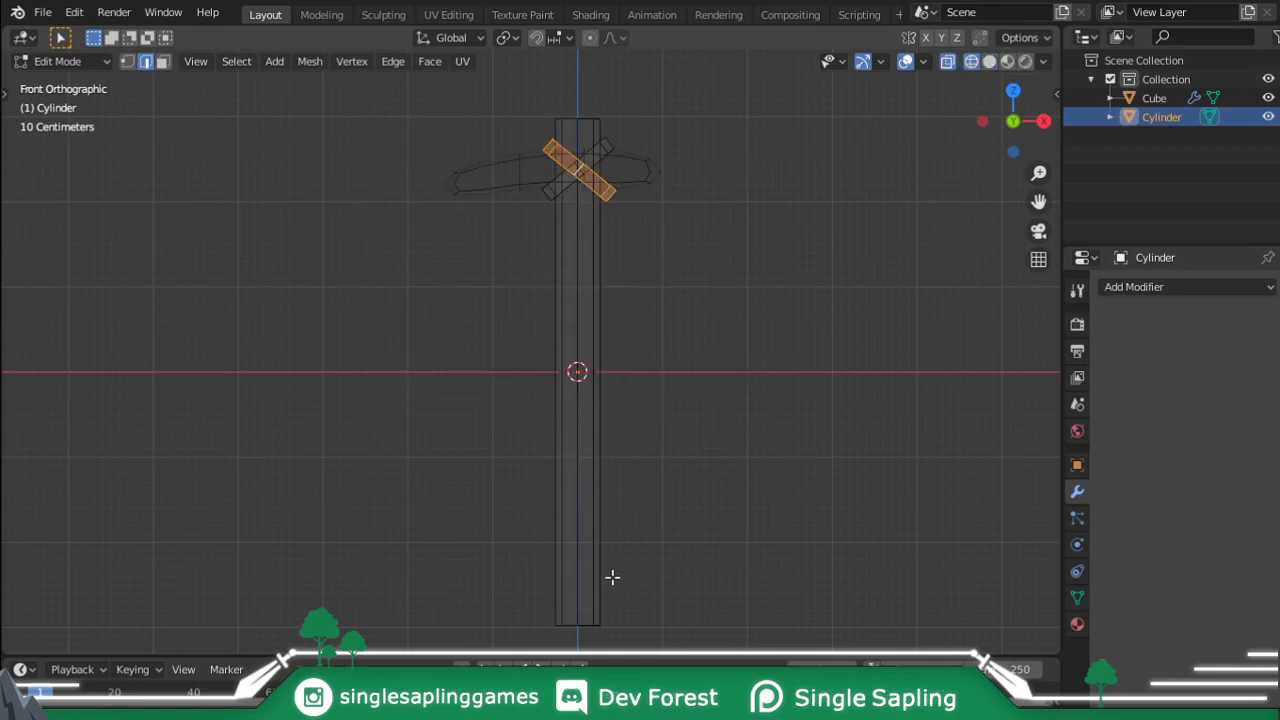
shift+middle_drag(648, 583, 617, 491)
click(576, 460)
key(Tab)
key(Tab)
key(3)
click(561, 558)
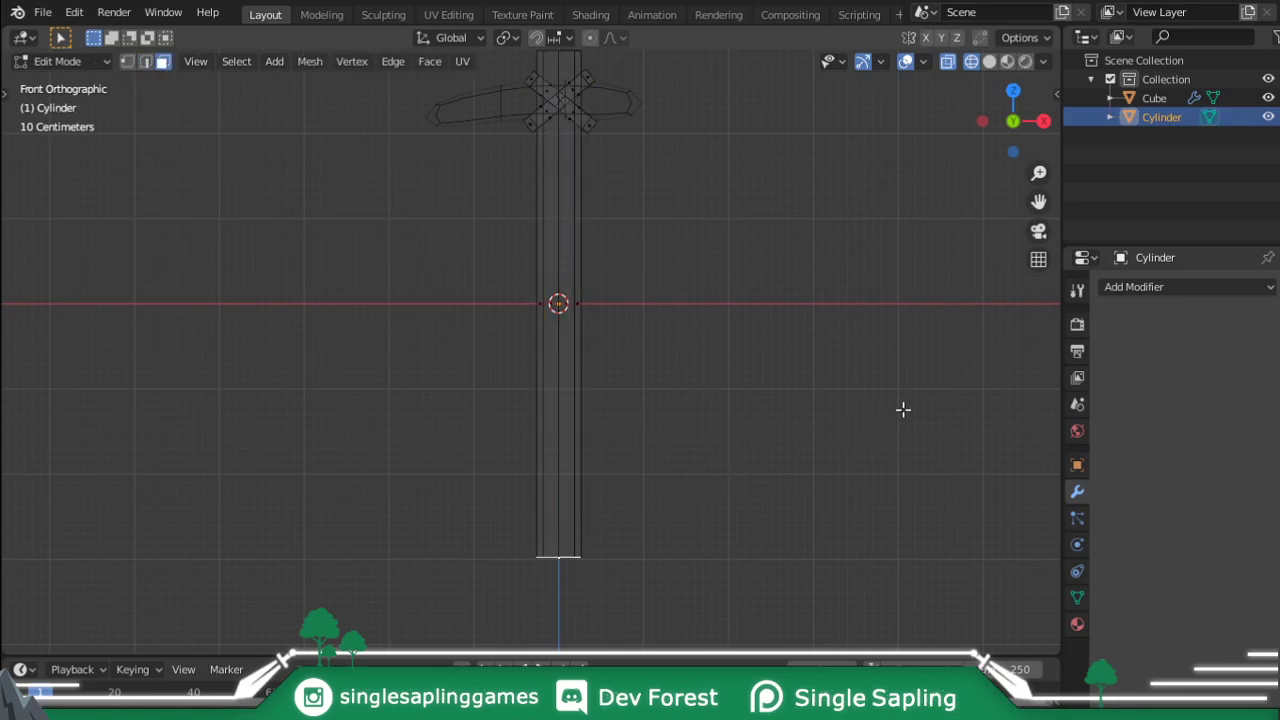
key(s)
key(shift+z)
click(756, 466)
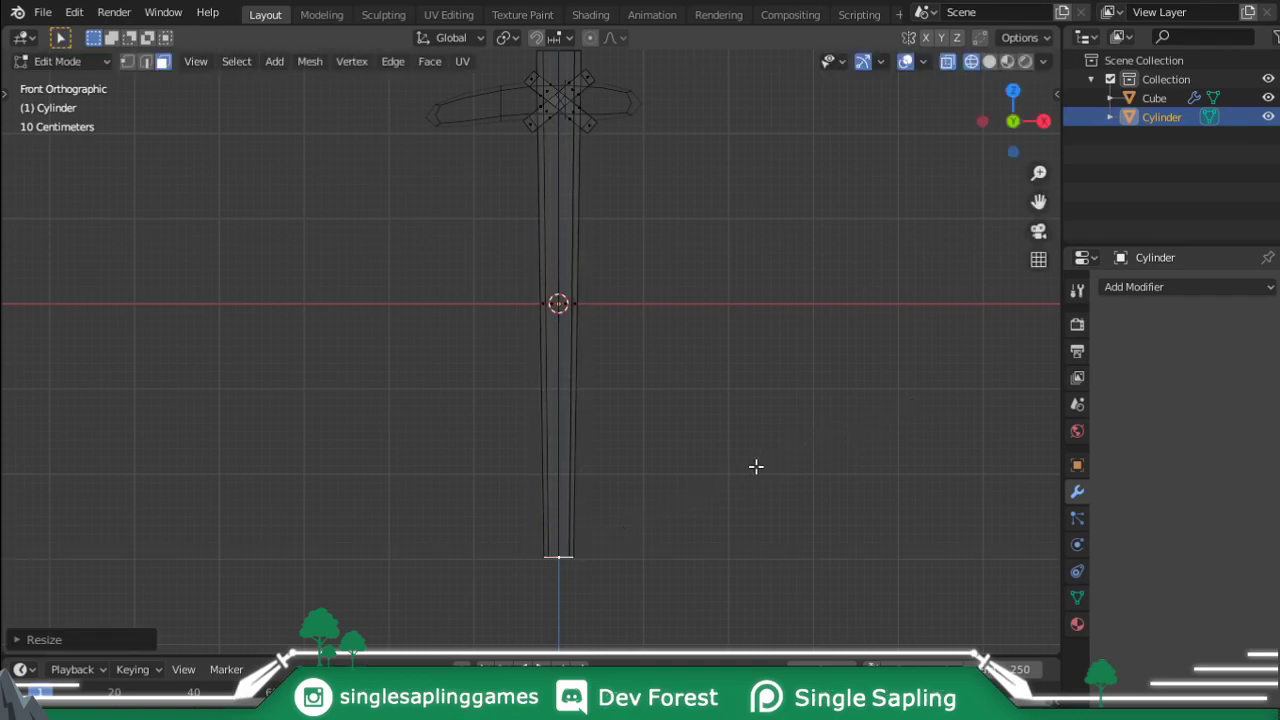
Return to Object Mode in solid shading and frame the pickaxe in front view.
key(Tab)
key(shift+z)
mouse_move(702, 438)
middle_down()
mouse_move(828, 444)
mouse_move(571, 501)
mouse_move(638, 485)
middle_up()
key(KP_1)
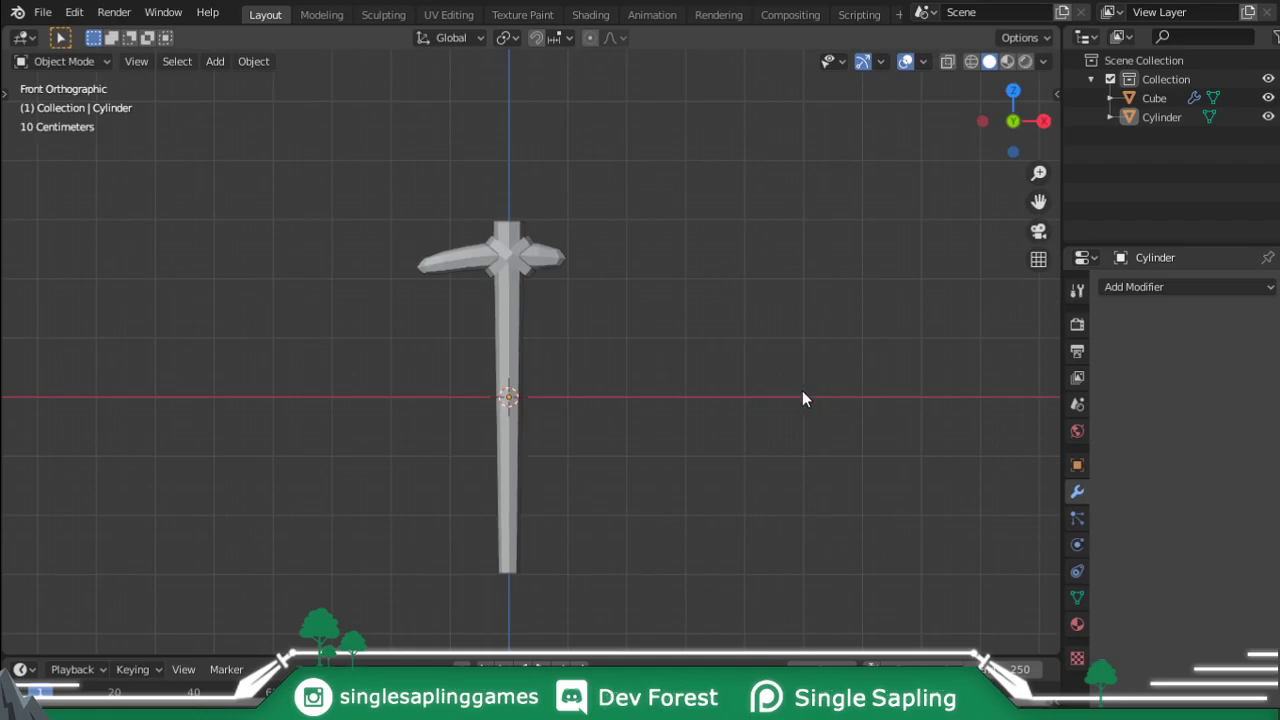
shift+middle_drag(609, 431, 618, 265)
scroll(650, 285, up, 1)
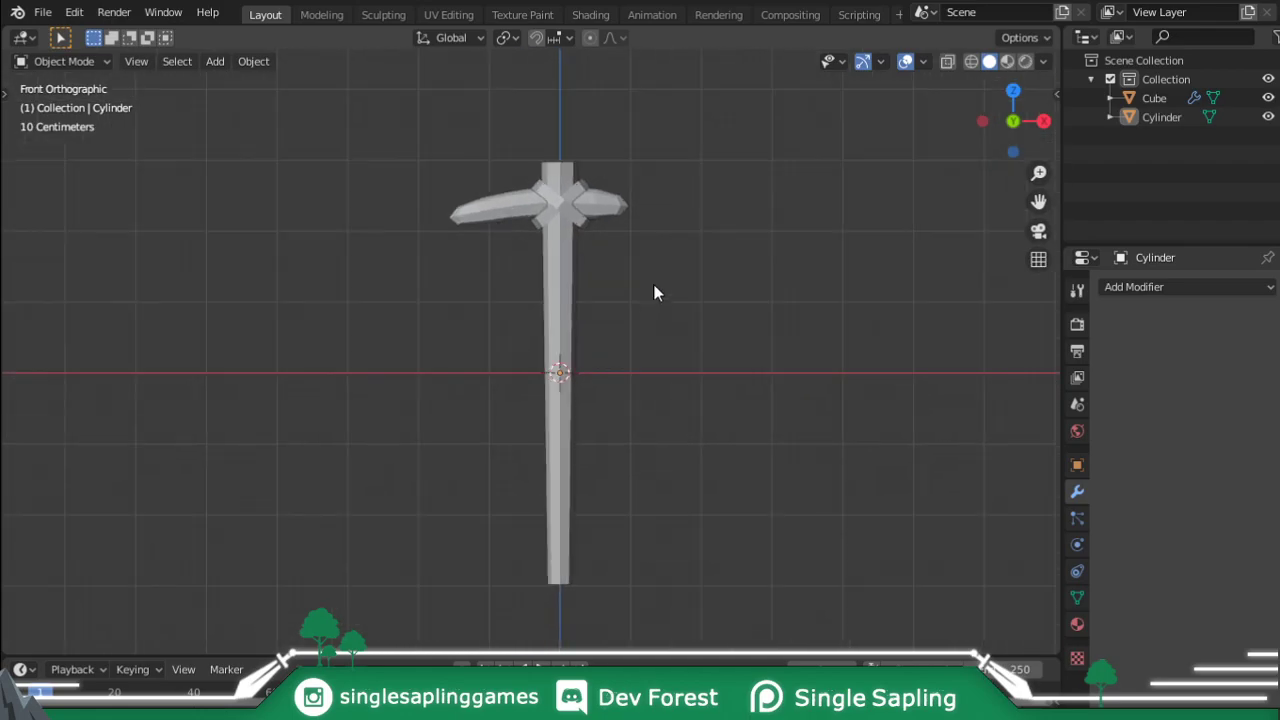
scroll(634, 237, up, 1)
scroll(702, 275, down, 1)
Apply the head Cube's Subdivision modifier and join it with the Cylinder handle using Ctrl+J.
click(552, 272)
click(1077, 492)
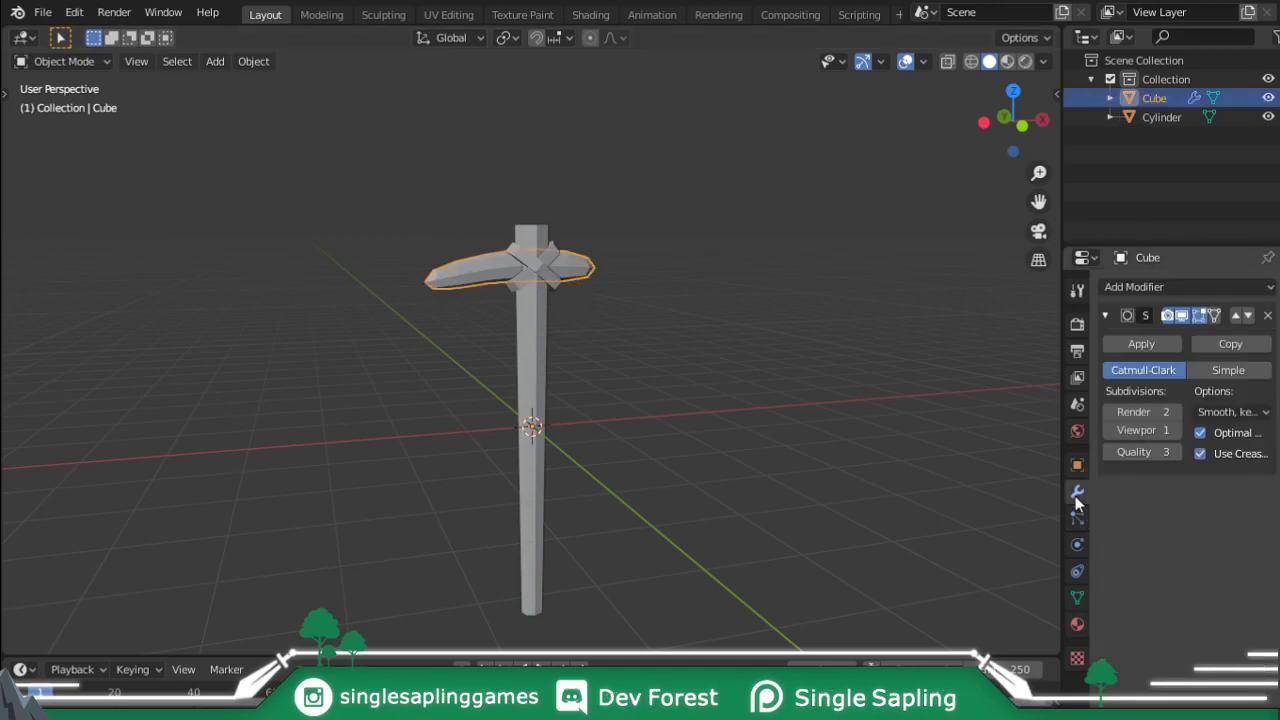
click(1137, 346)
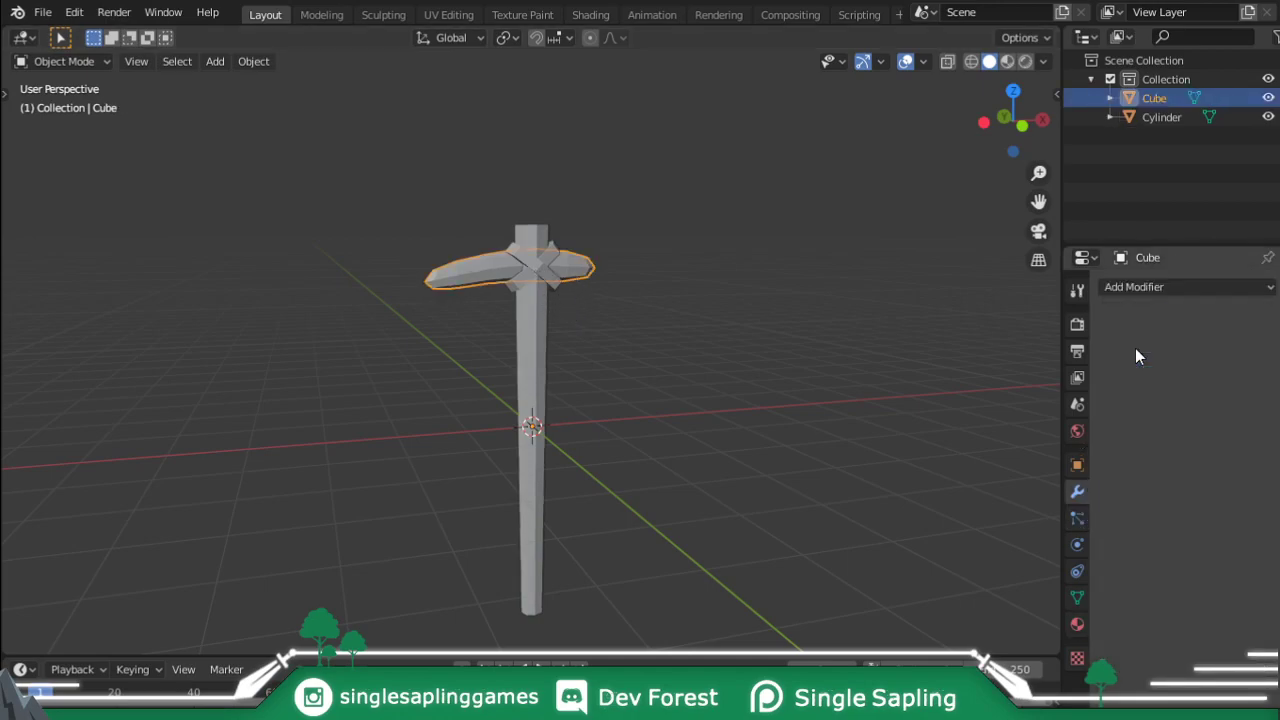
shift+click(541, 300)
key(ctrl+j)
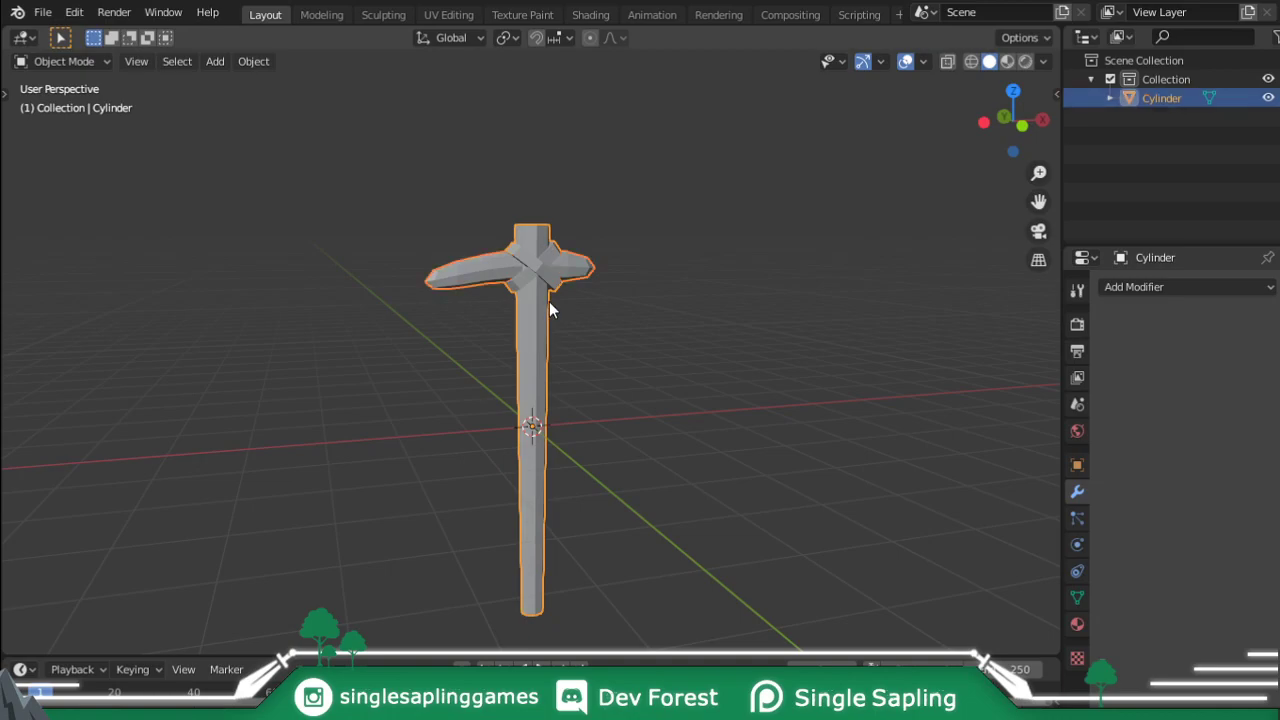
click(1077, 624)
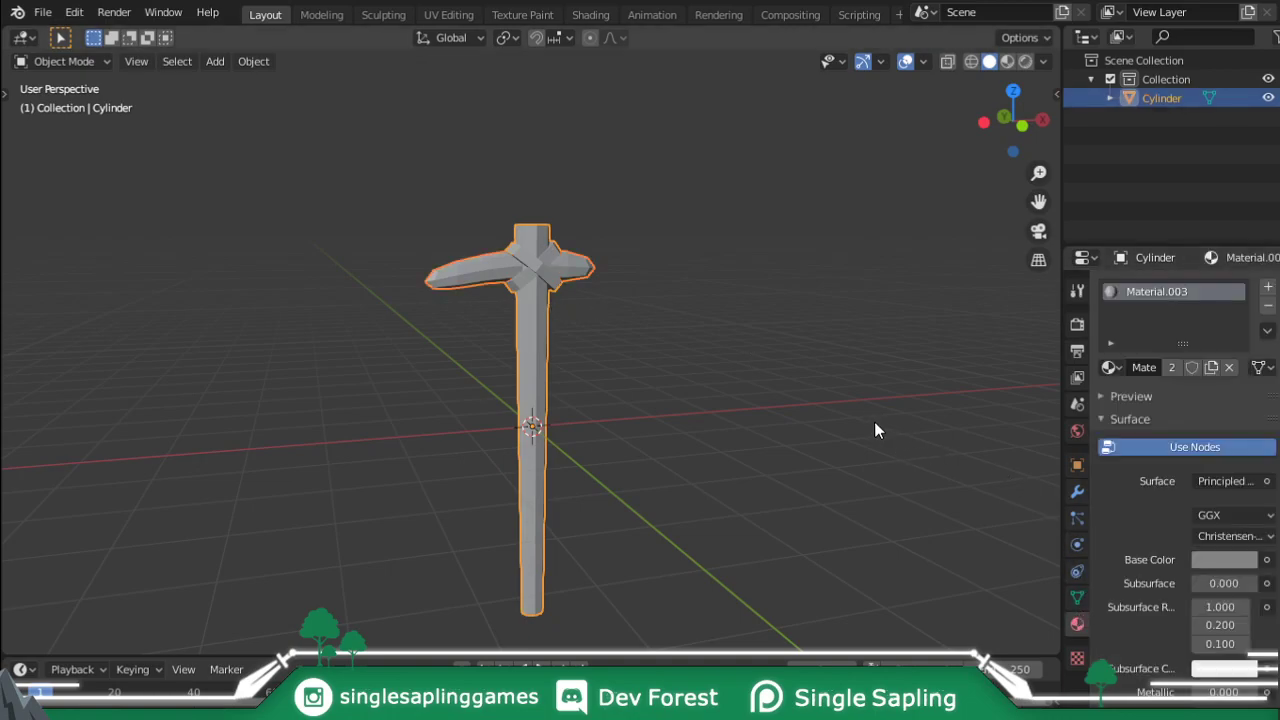
Assign brown Material.001 to the handle, Material.002 to the bindings, and hide viewport overlays.
key(Tab)
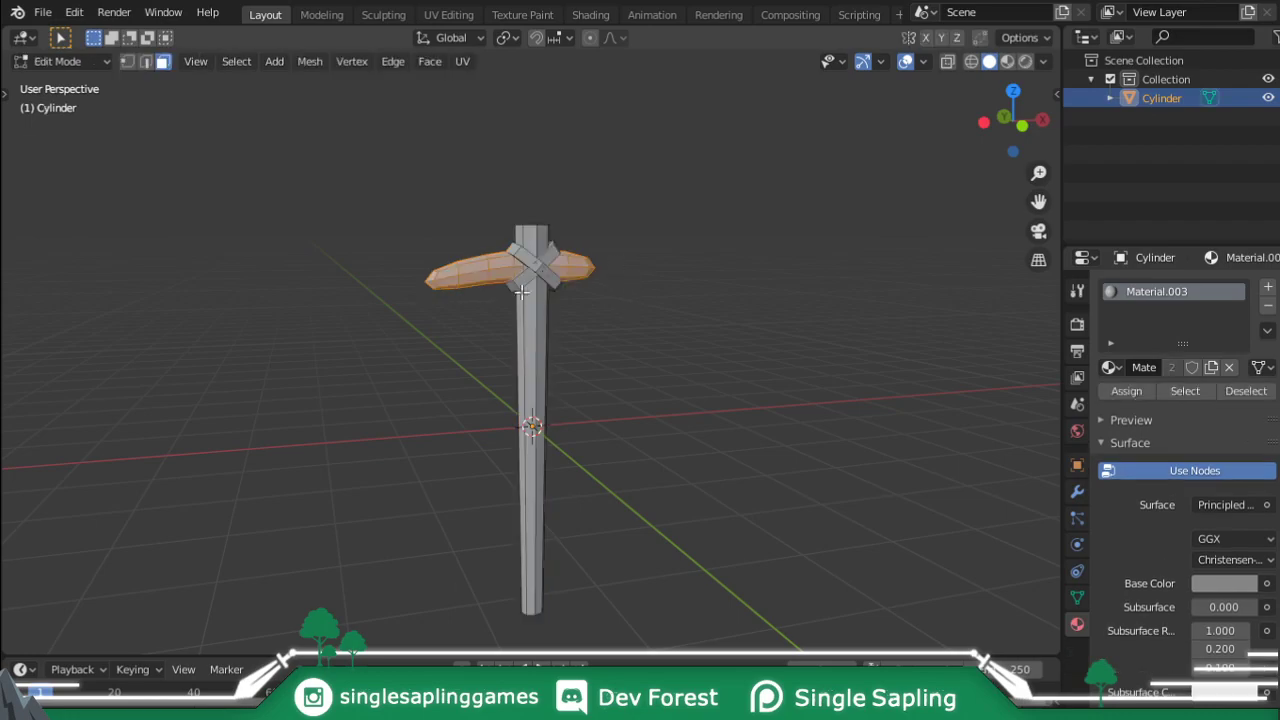
key(l)
click(1268, 286)
click(1110, 405)
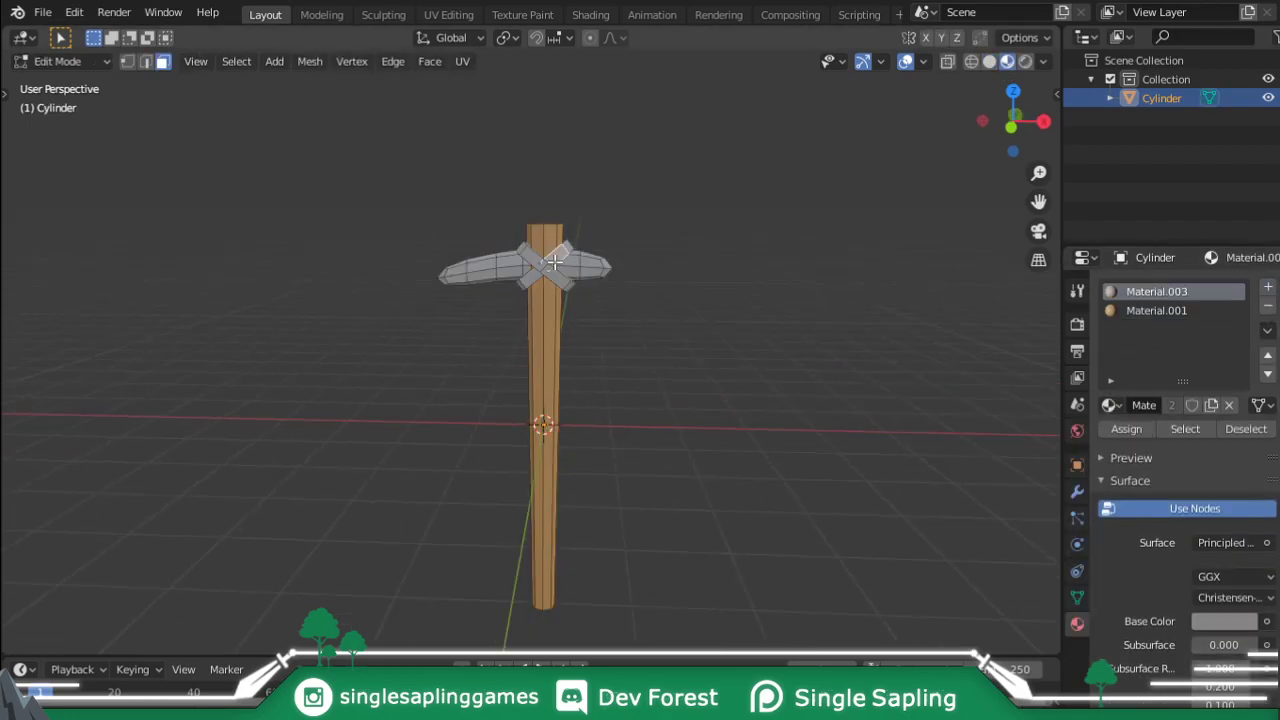
key(Tab)
mouse_move(647, 295)
middle_down()
mouse_move(743, 319)
mouse_move(689, 342)
mouse_move(803, 329)
mouse_move(997, 99)
middle_up()
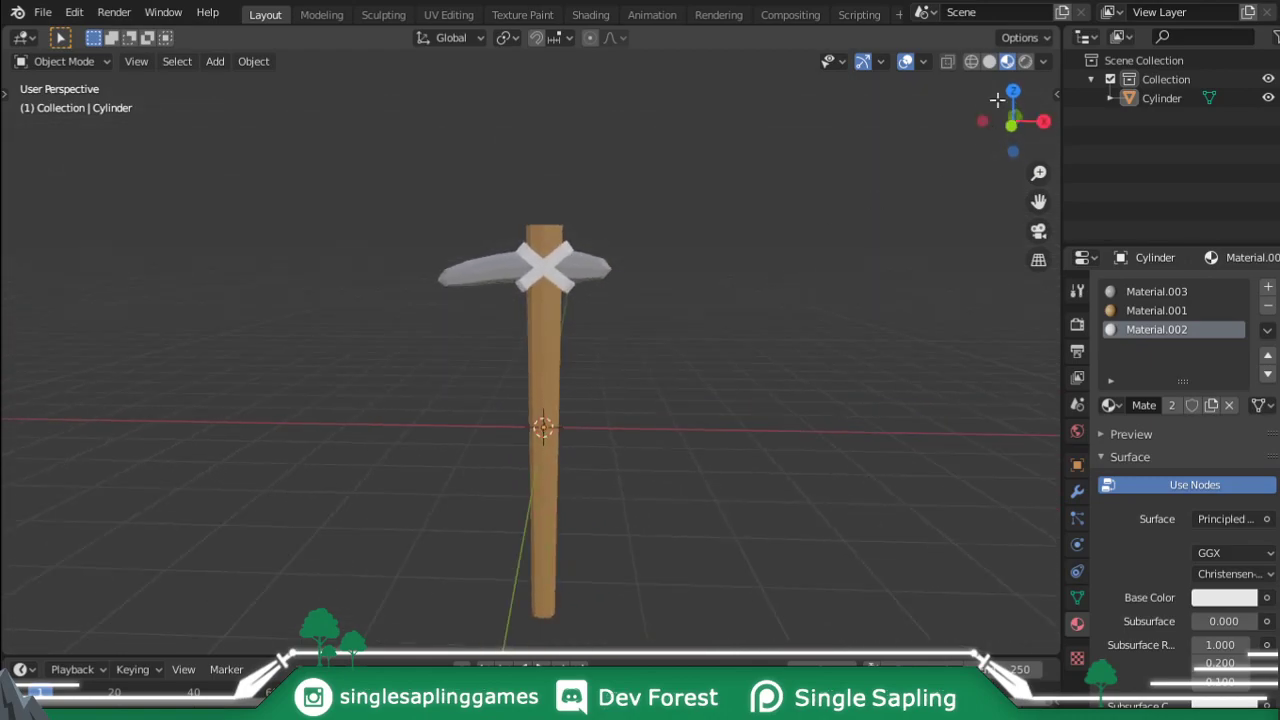
click(904, 61)
mouse_move(720, 240)
middle_down()
mouse_move(671, 271)
mouse_move(697, 314)
mouse_move(630, 243)
mouse_move(763, 313)
middle_up()
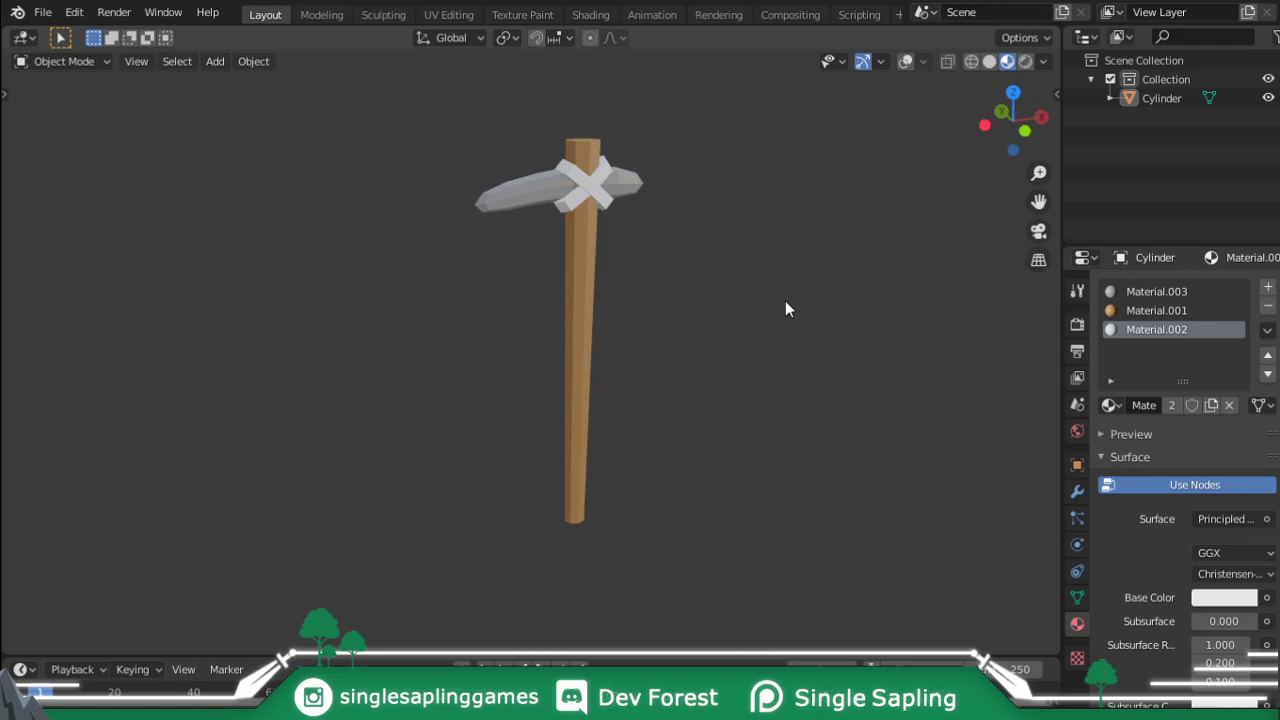